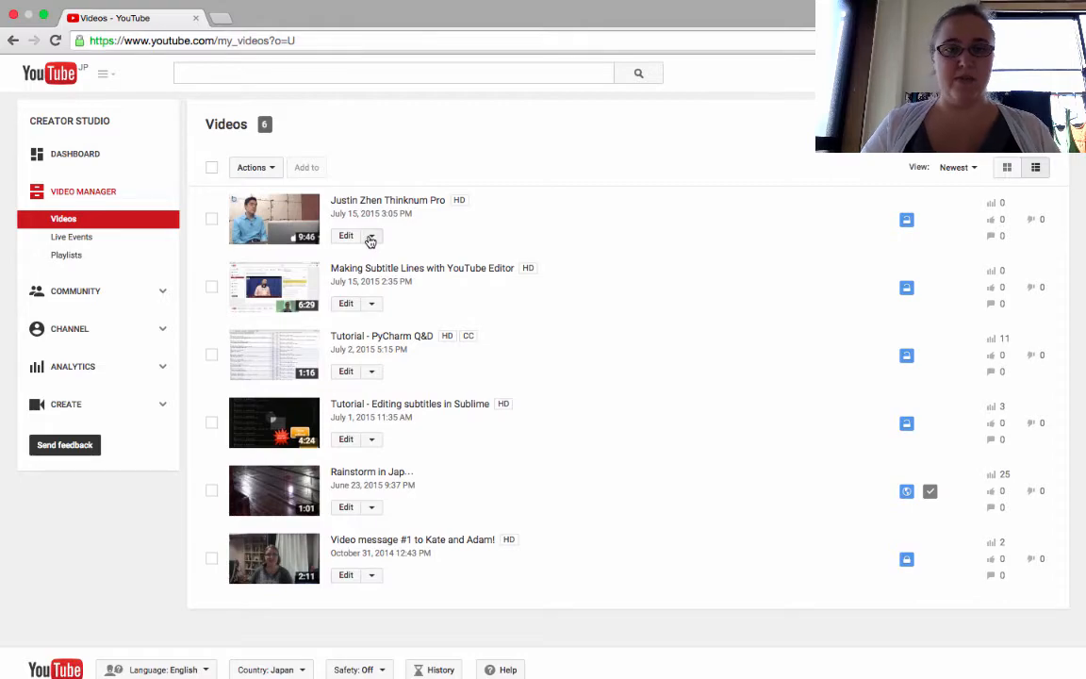
- Switch to the Spring 2015 Interview Transcripts spreadsheet and copy the whole English column A
key(ctrl+Right)
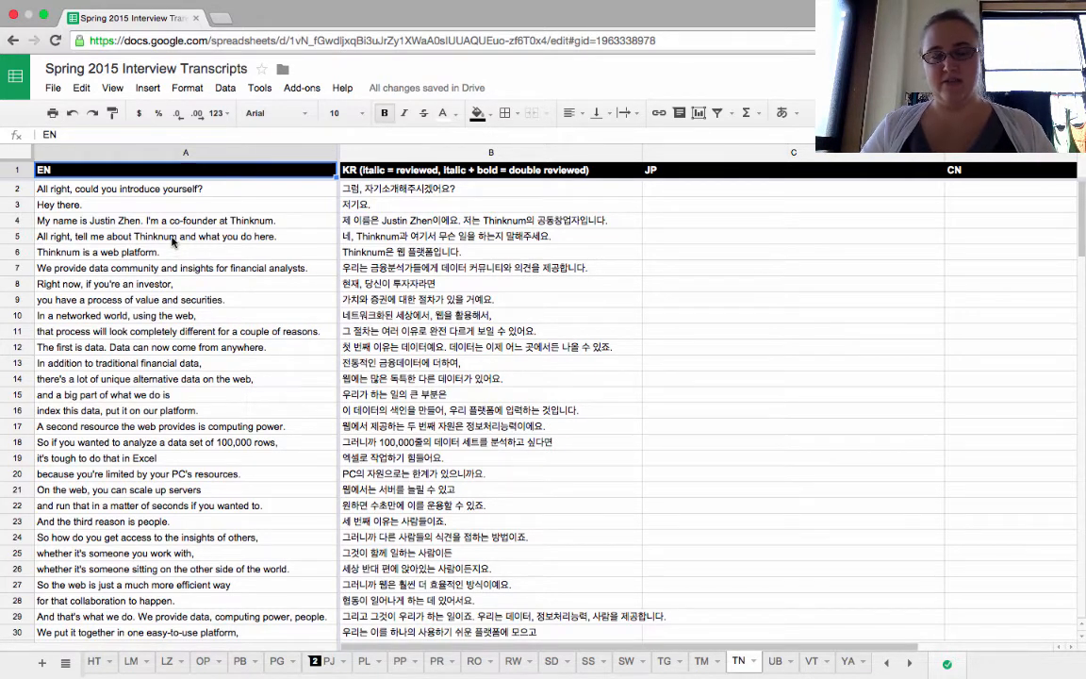
key(ctrl+Right)
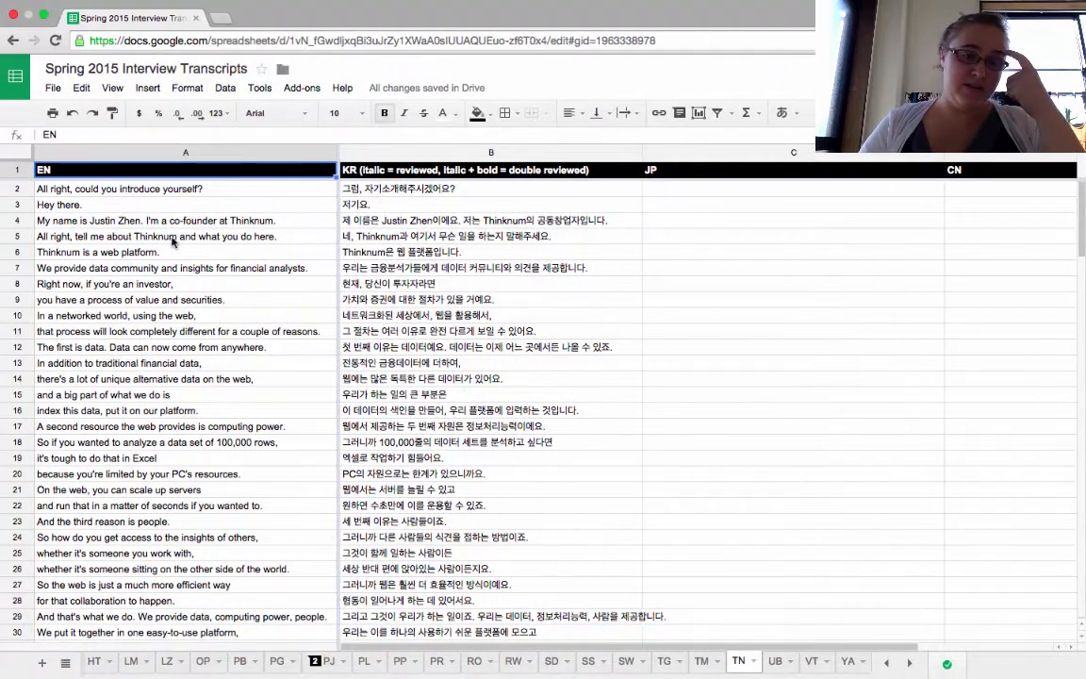
click(180, 152)
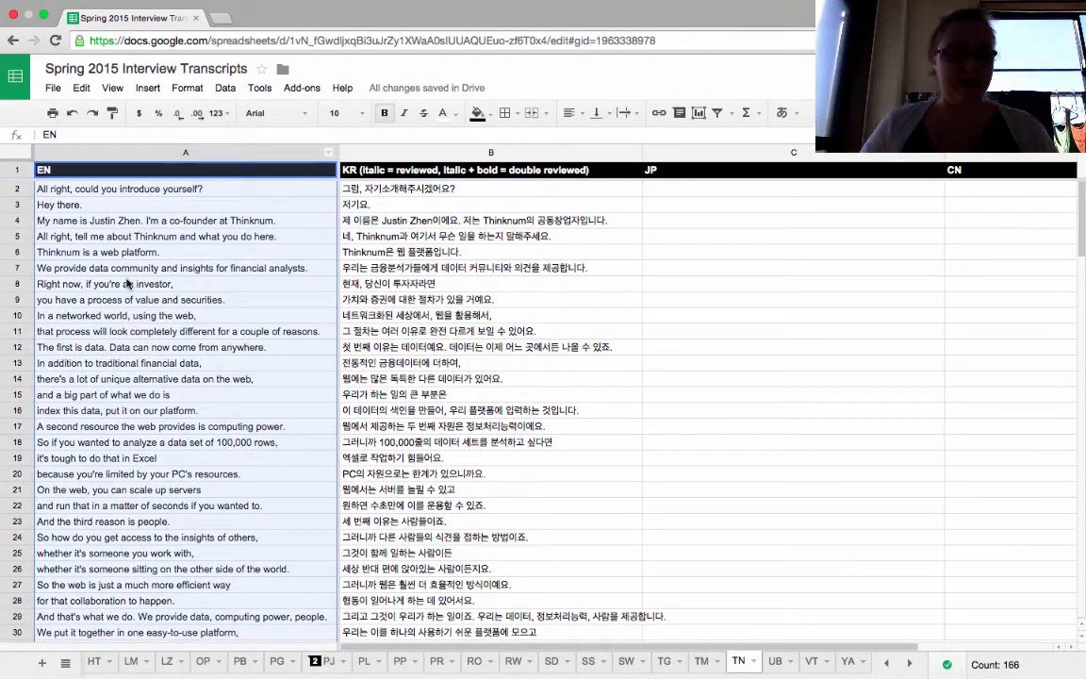
key(super+c)
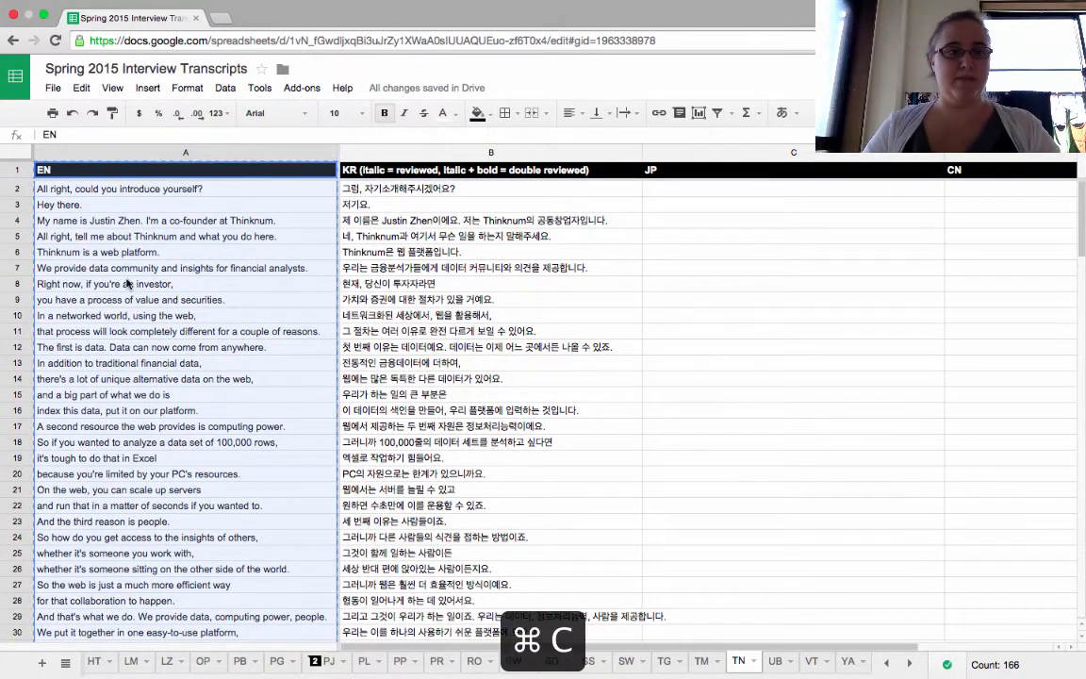
- Paste the copied column into a new text editor file and delete the EN header line
key(ctrl+Right)
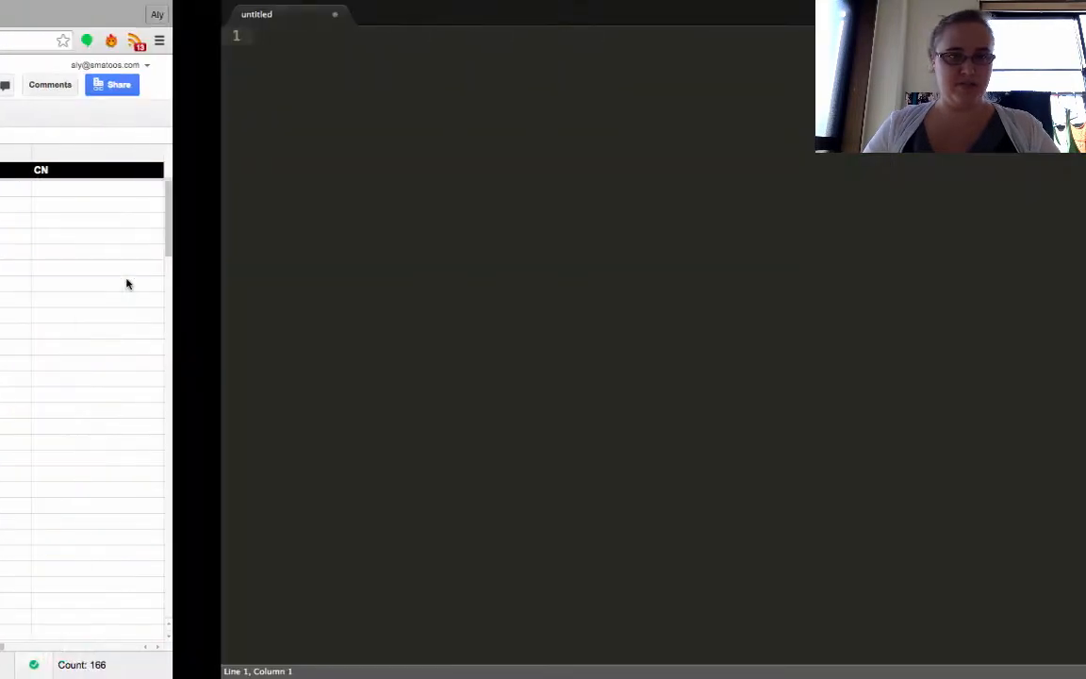
key(super+v)
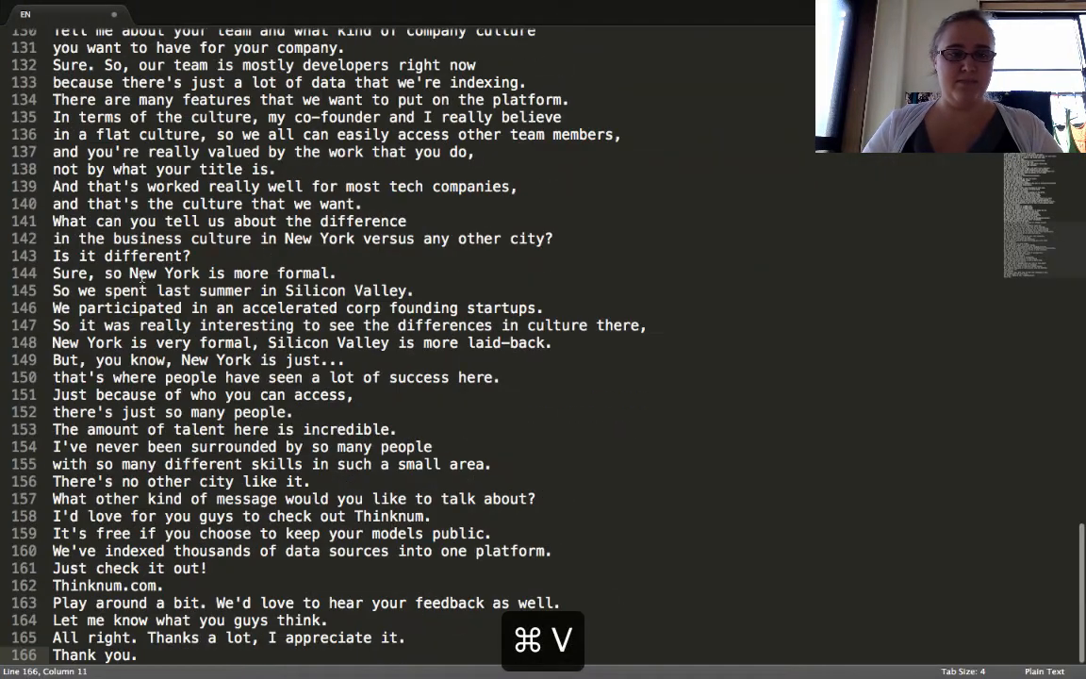
scroll(142, 275, up, 20)
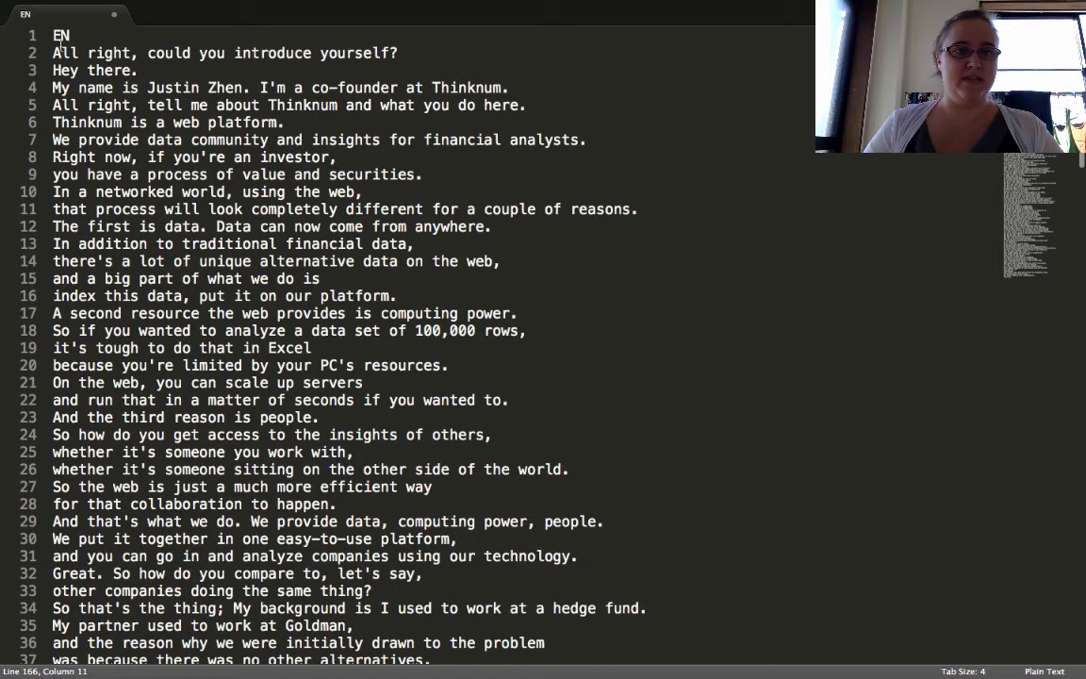
triple_click(58, 37)
key(BackSpace)
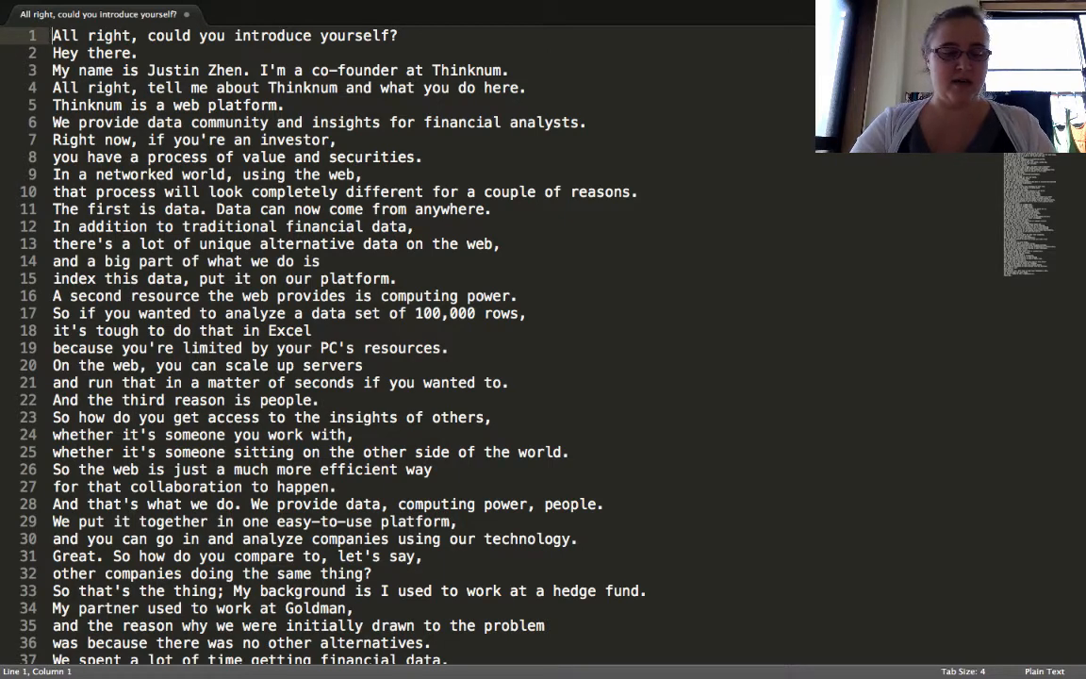
- Using regular-expression find and replace, replace every \n line break with \n\n throughout the file
key(alt+super+f)
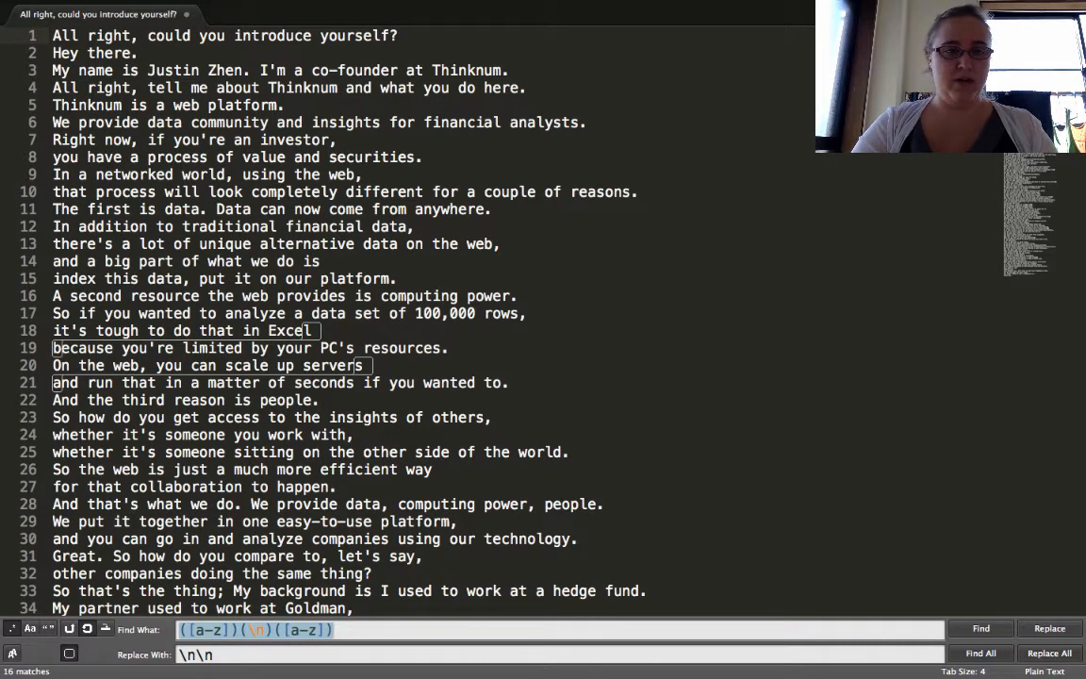
key(BackSpace)
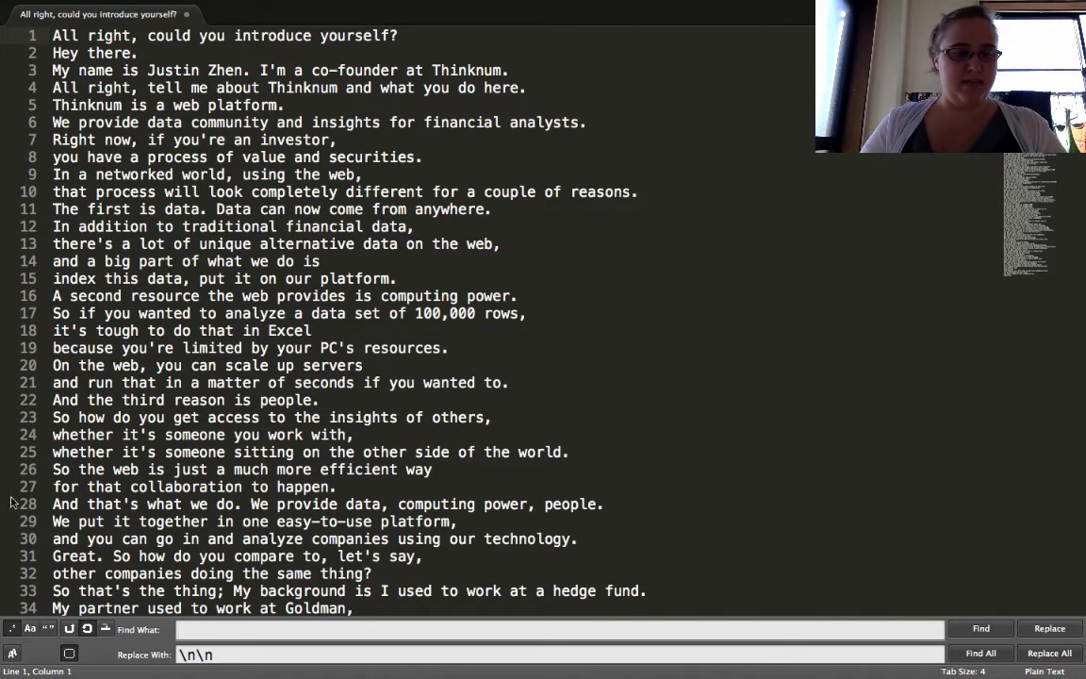
click(11, 629)
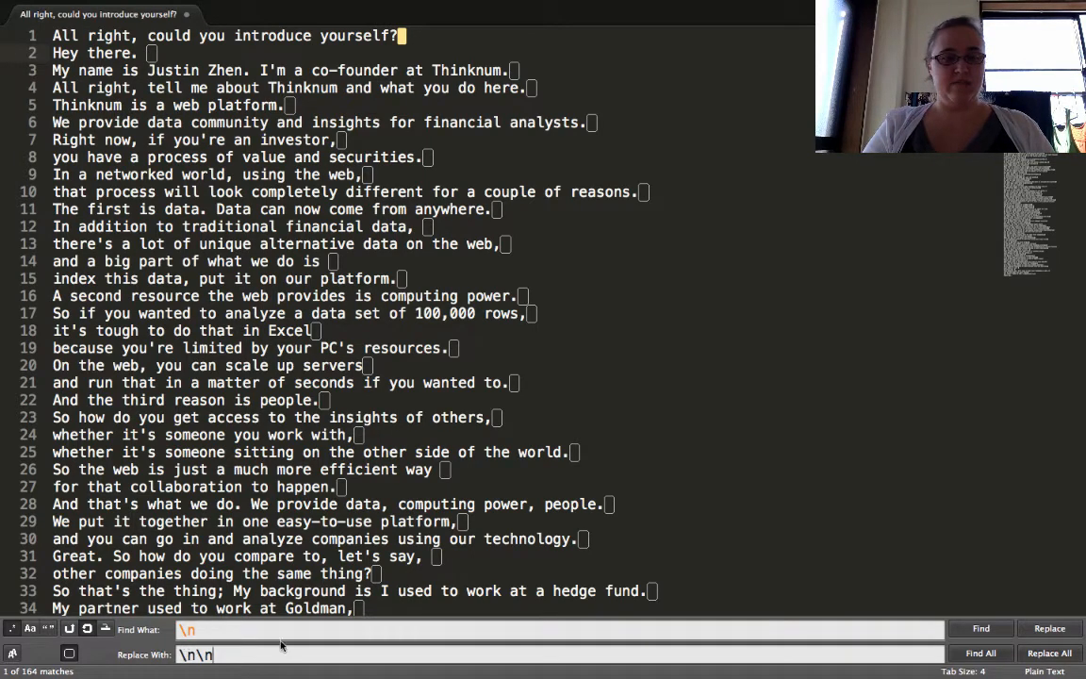
click(1042, 653)
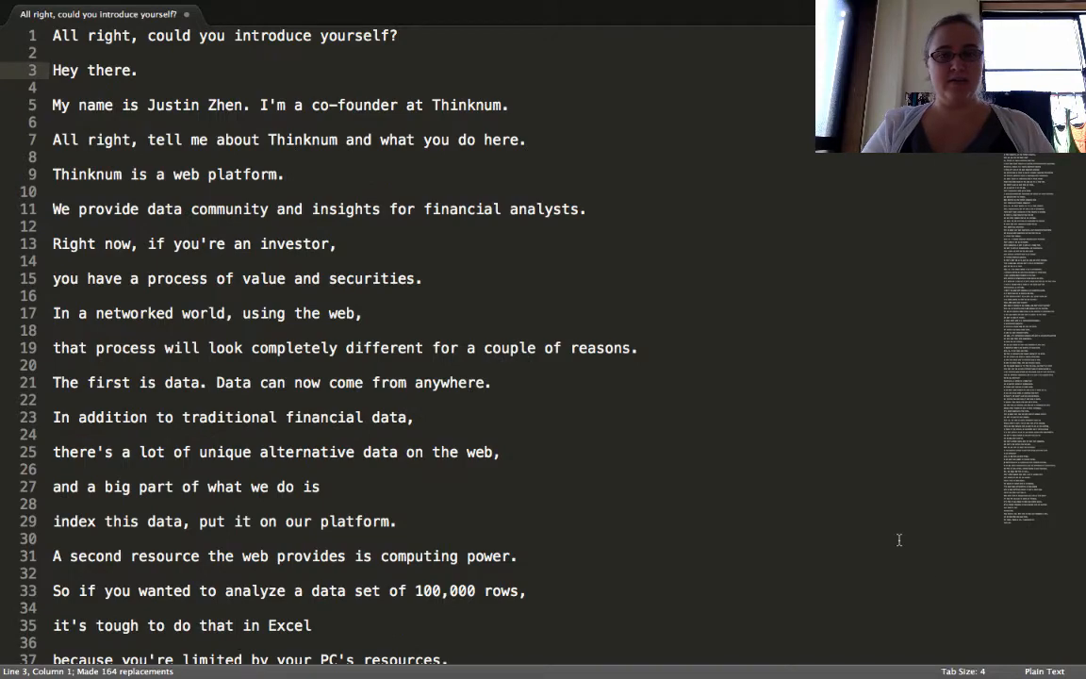
- Copy all of the double-spaced text and switch back to the YouTube video manager
key(super+a)
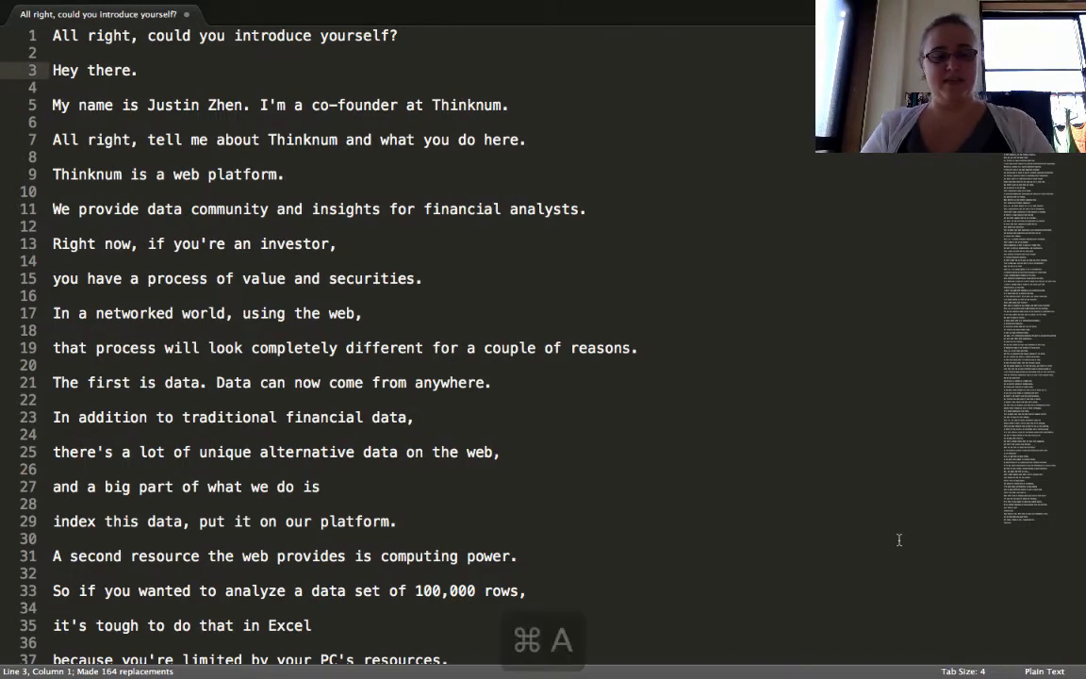
key(super+c)
key(ctrl+Left)
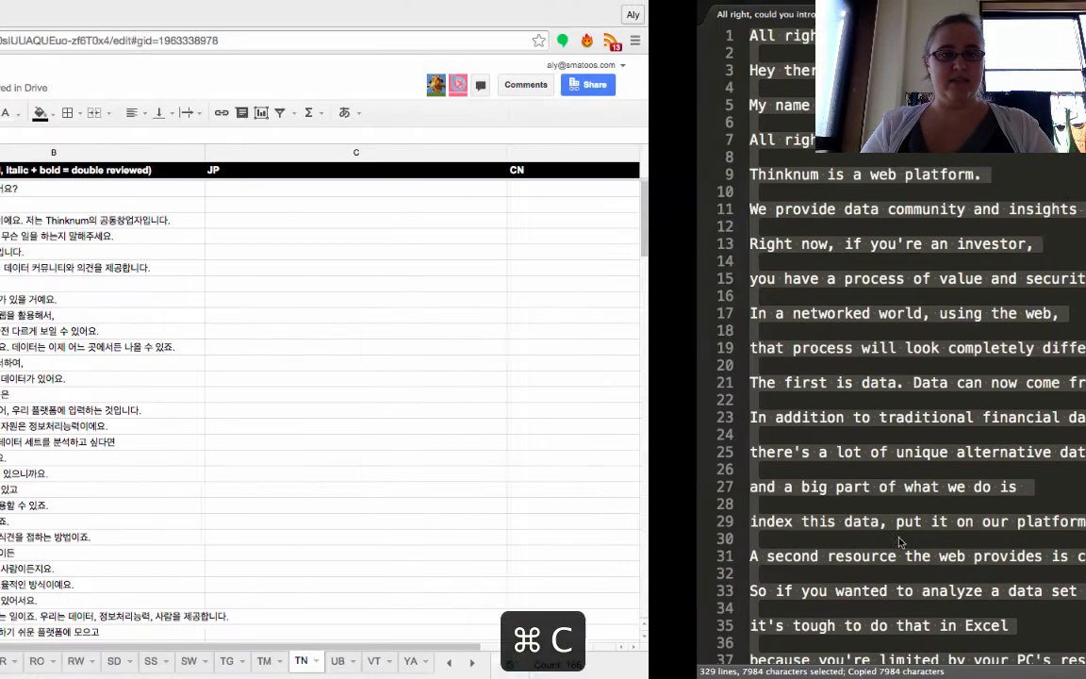
key(ctrl+Left)
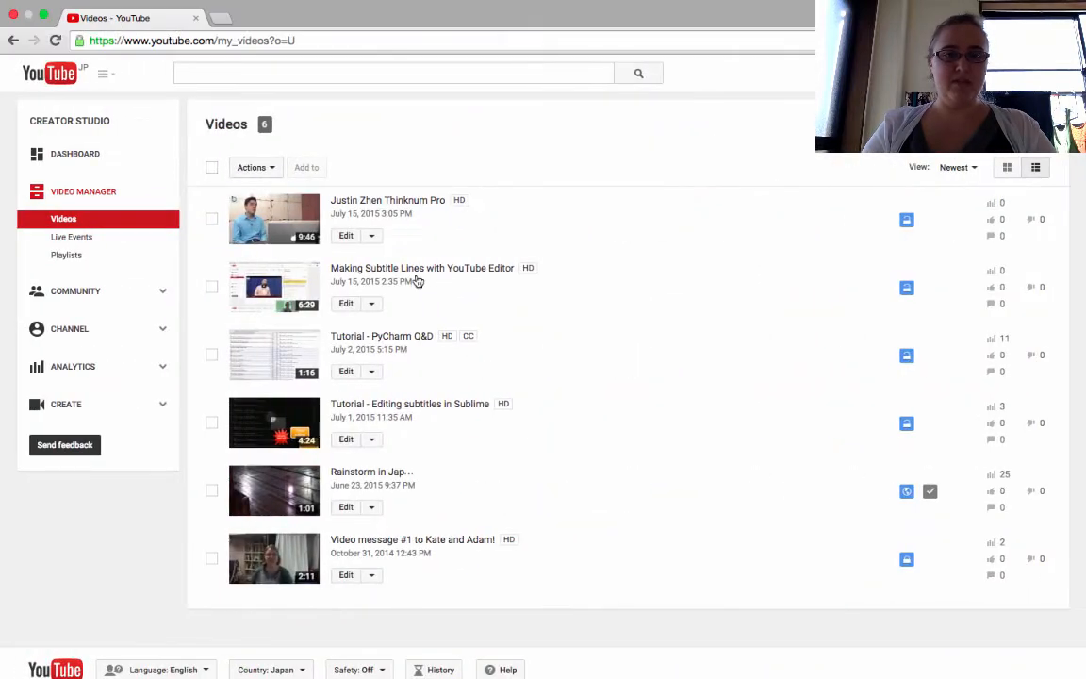
- Open subtitles for the Justin Zhen Thinknum Pro video and add new English subtitles with Transcribe and set timings
click(371, 237)
click(380, 351)
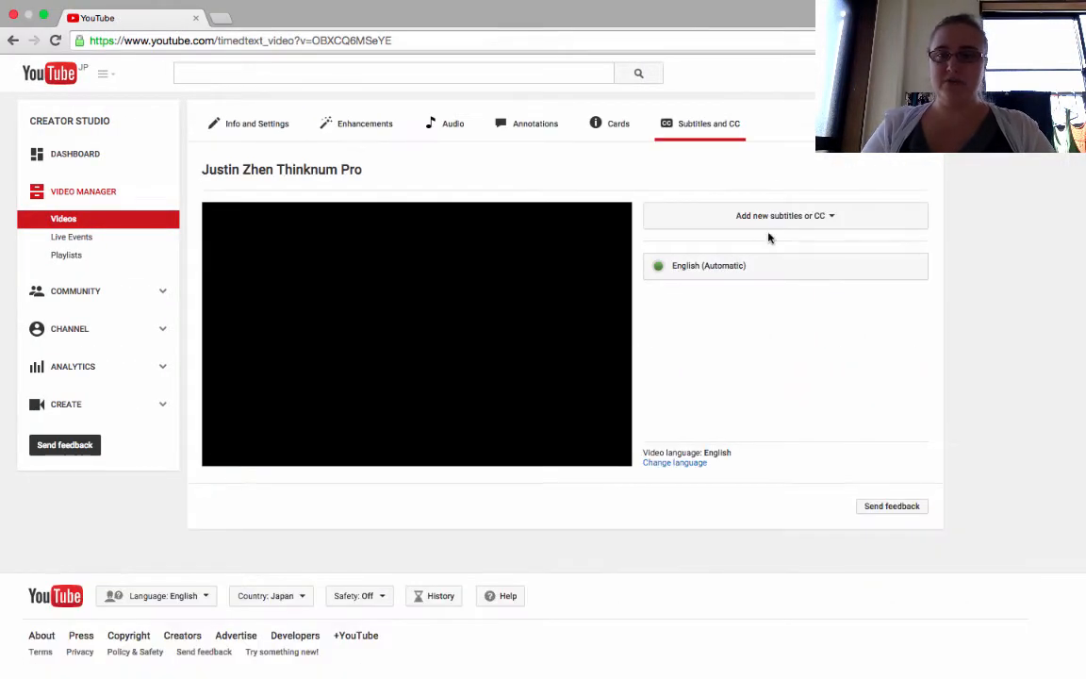
click(780, 216)
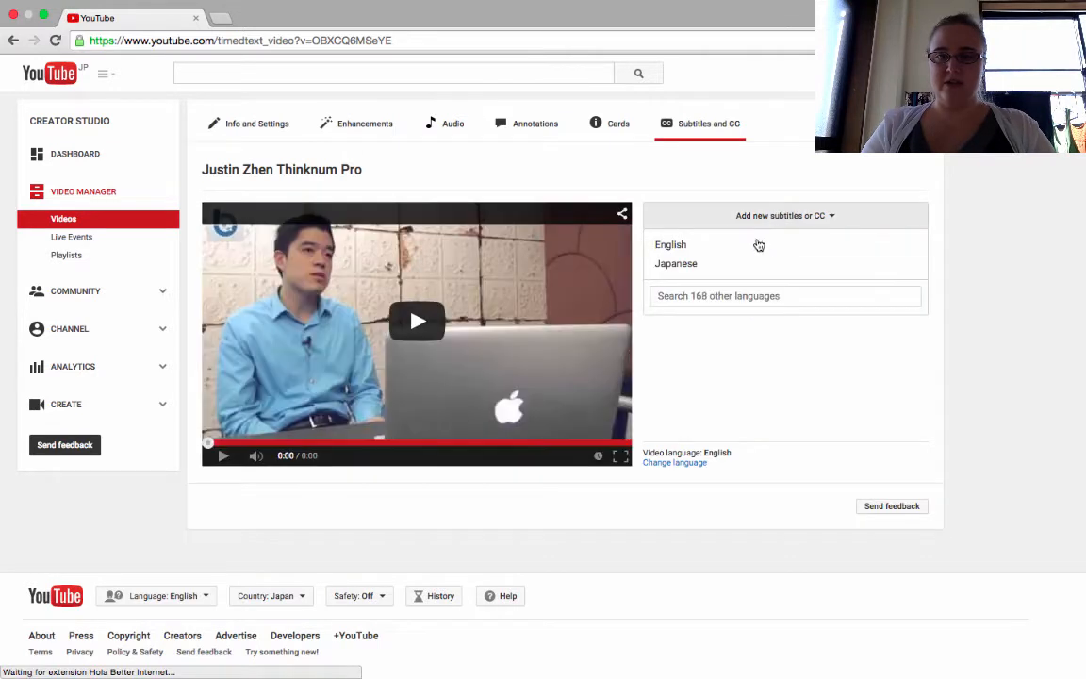
click(759, 246)
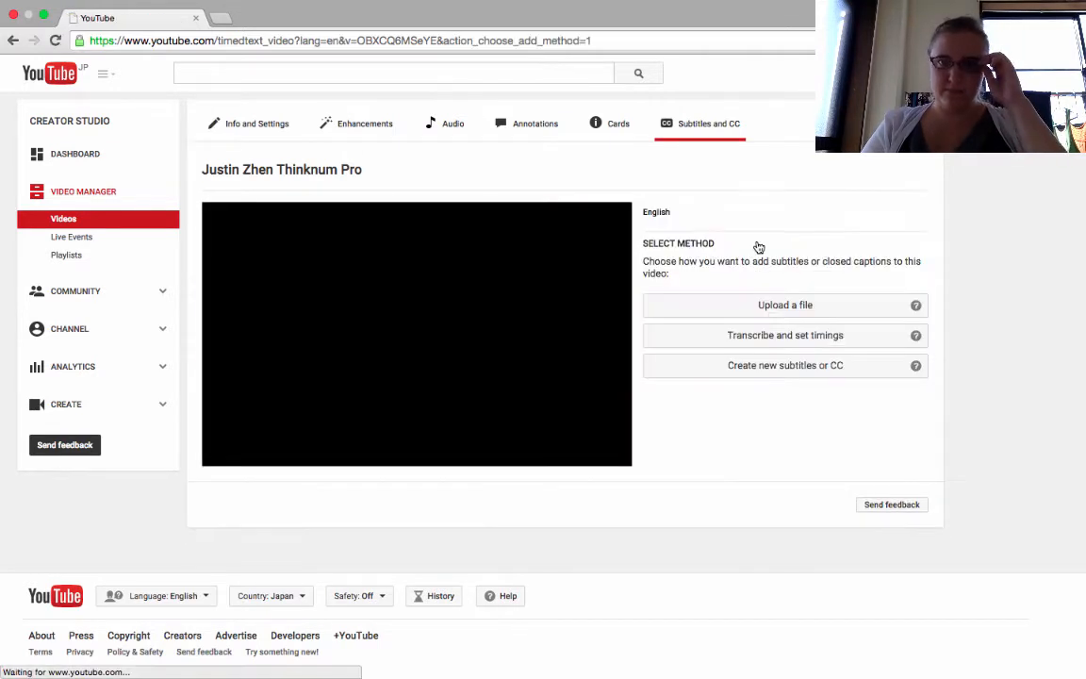
click(769, 335)
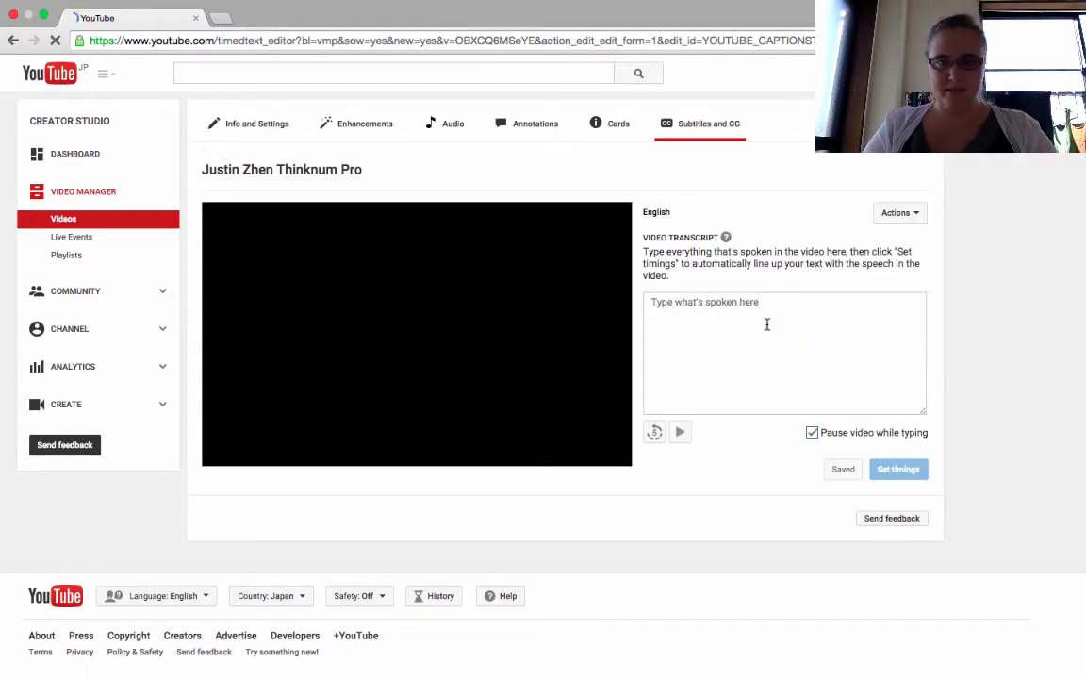
- Paste the transcript into the video transcript box and set timings
key(super+v)
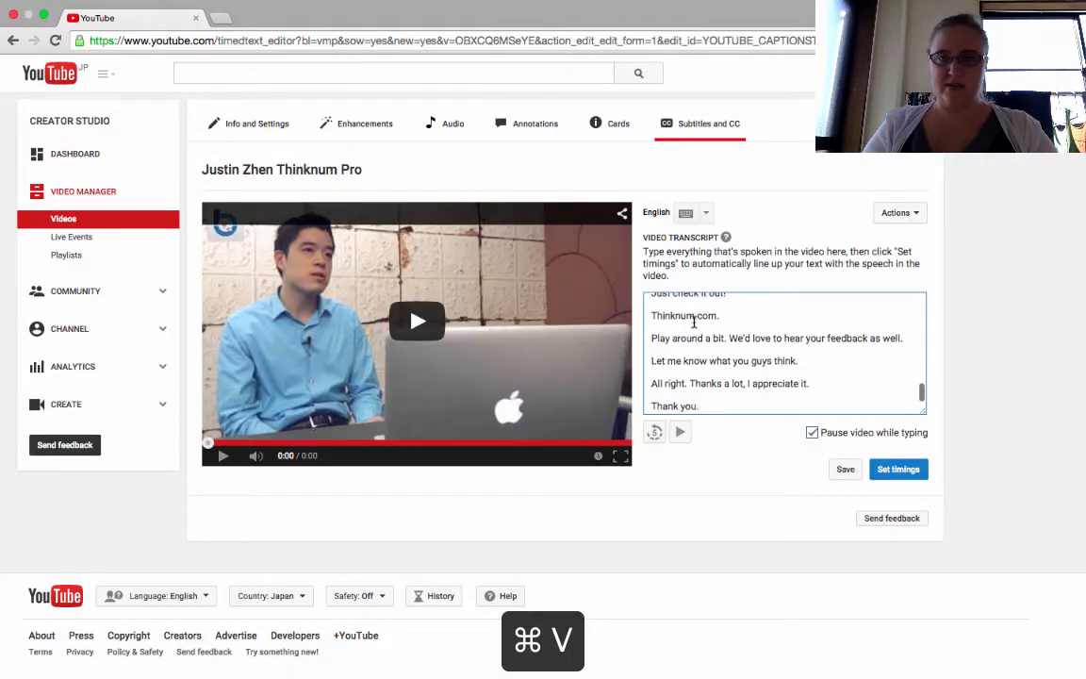
scroll(694, 321, up, 15)
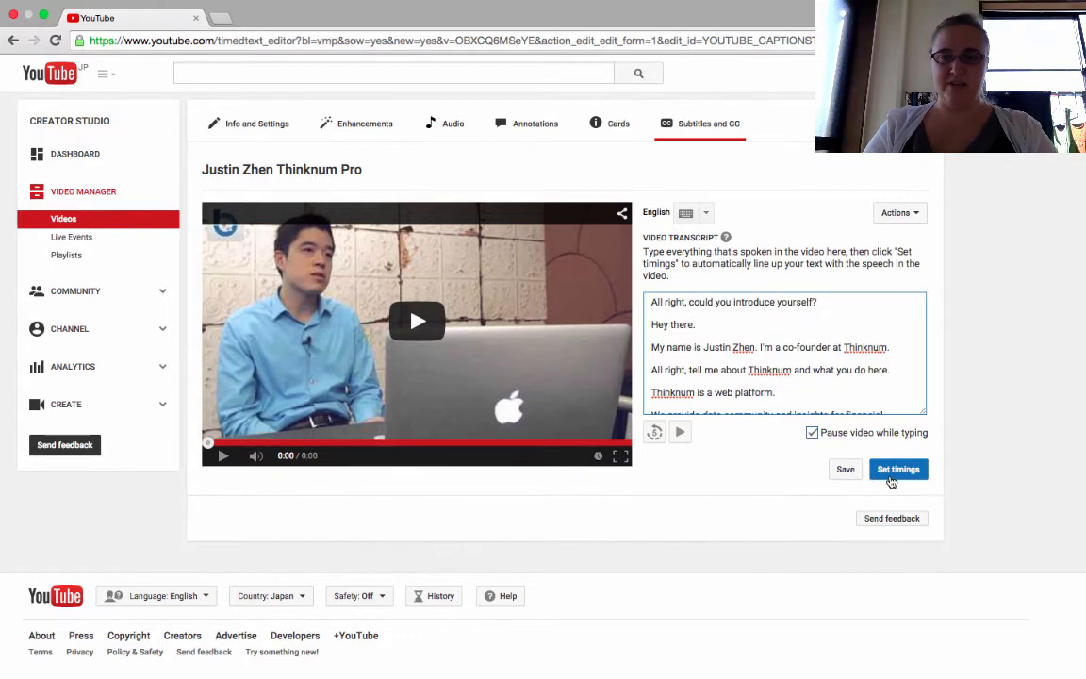
click(897, 473)
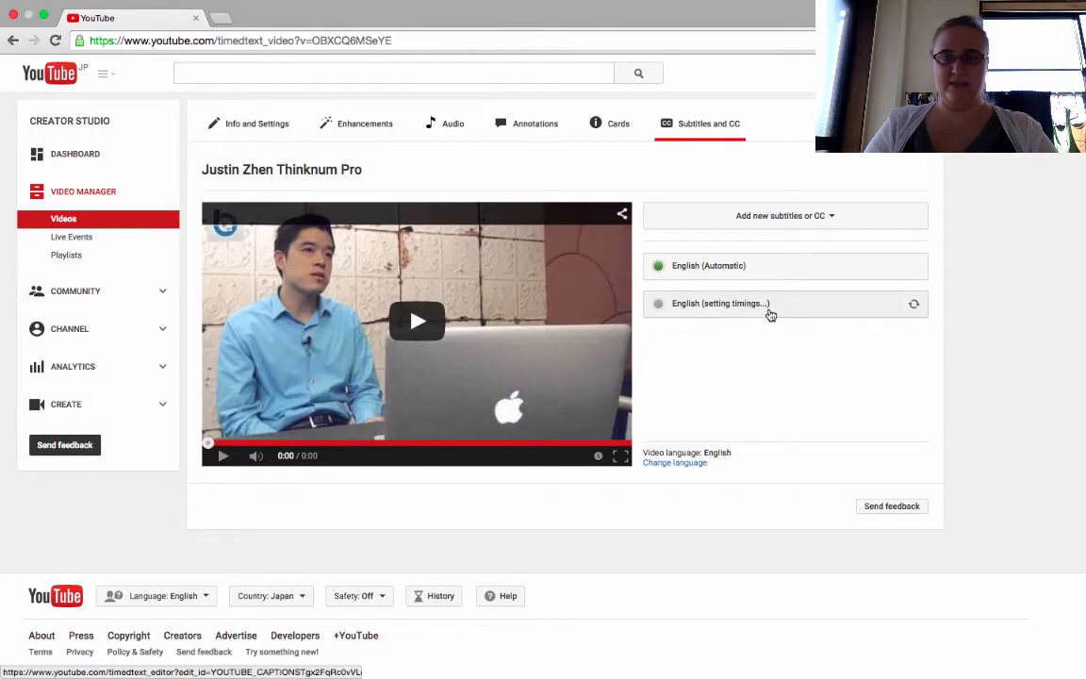
- Open the new English subtitle track and reload the page repeatedly while its timings are being set
click(769, 309)
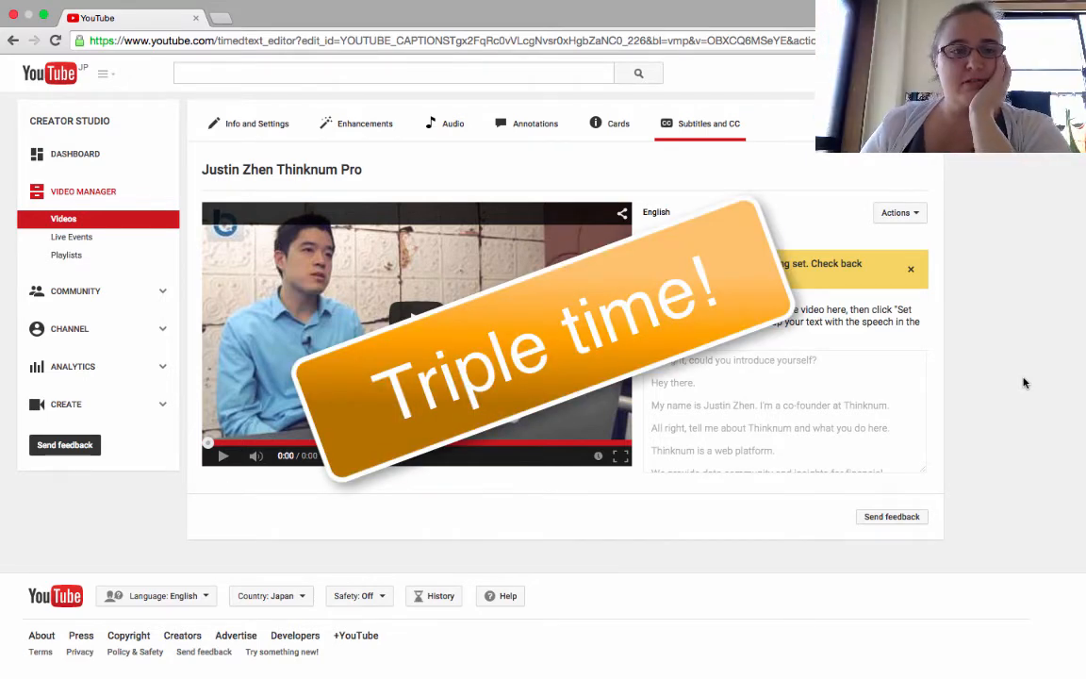
click(55, 40)
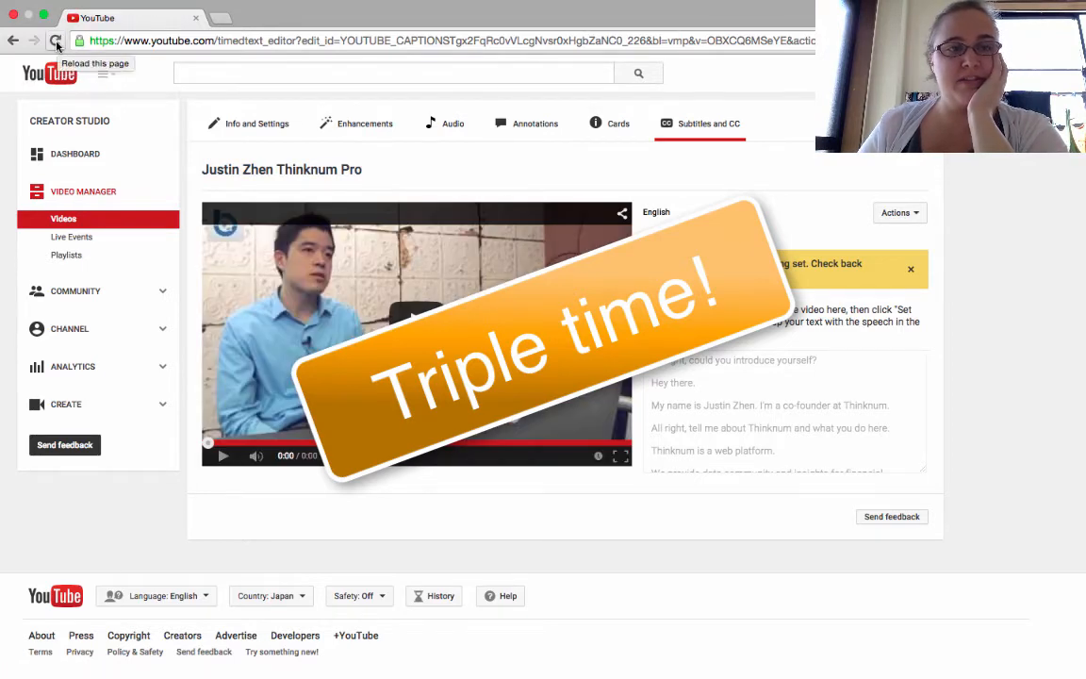
click(54, 40)
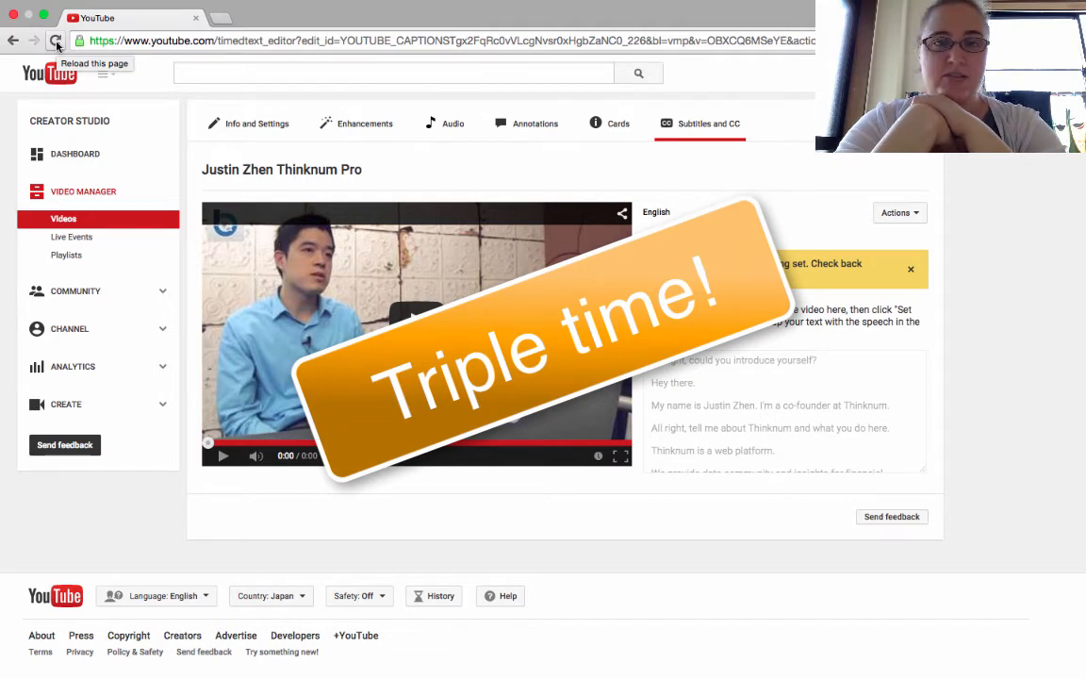
click(55, 41)
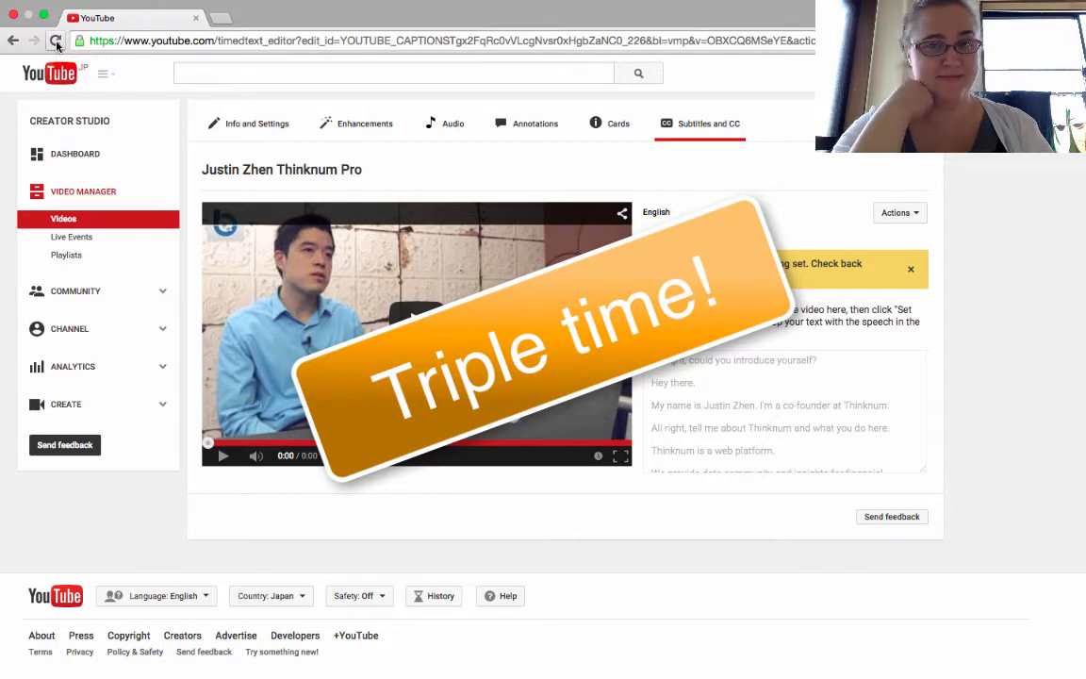
click(55, 41)
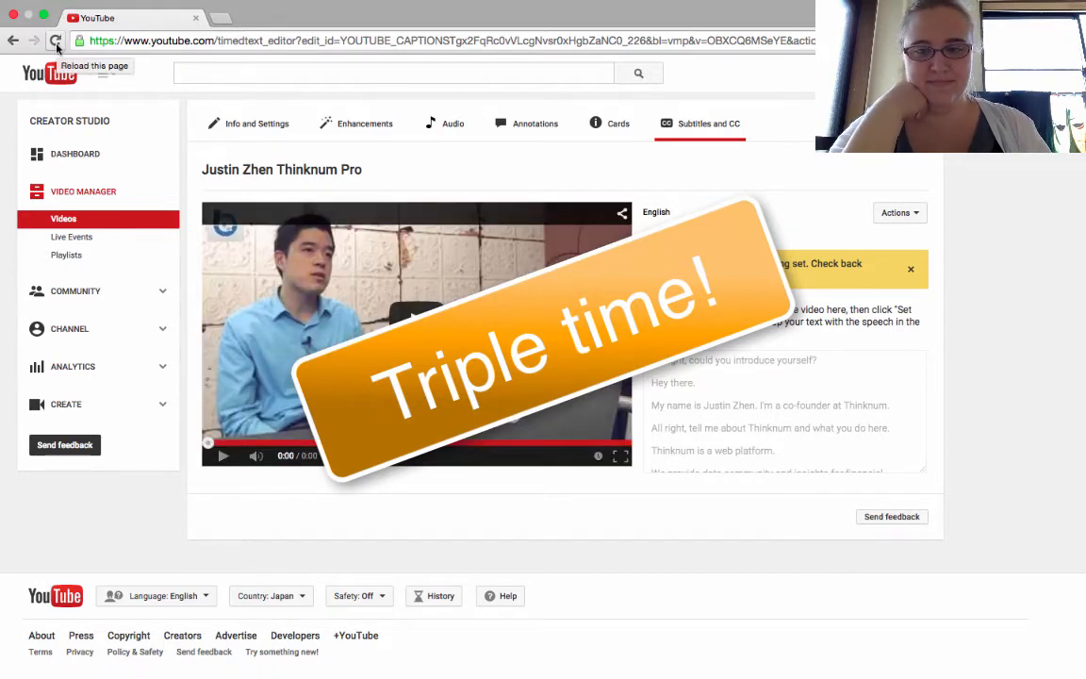
click(56, 42)
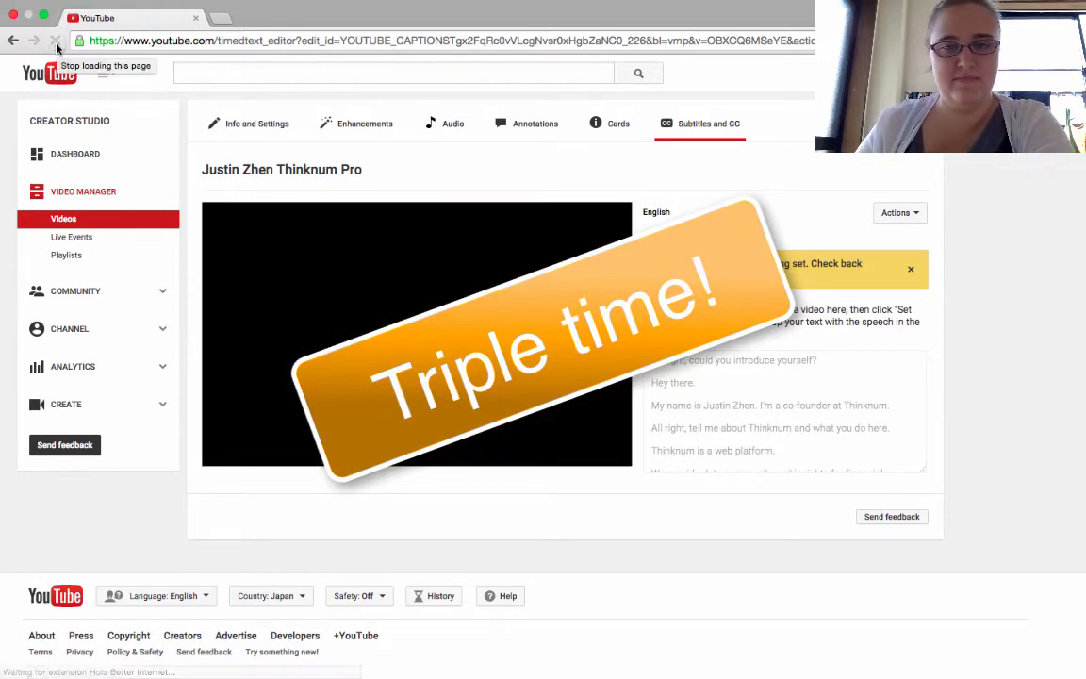
click(56, 42)
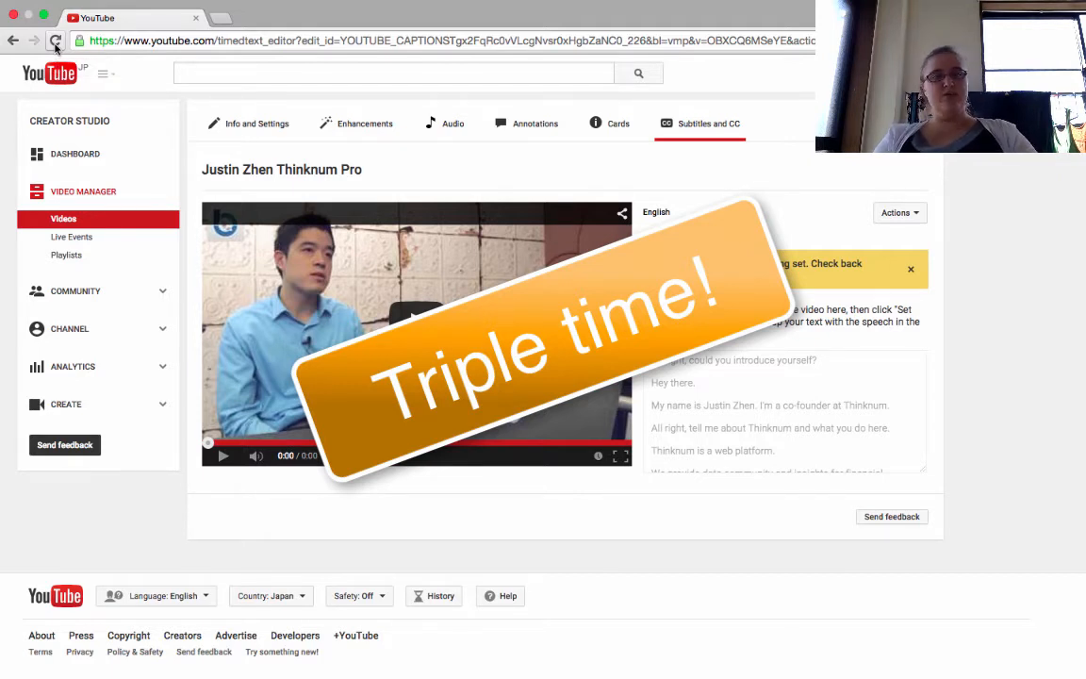
click(55, 42)
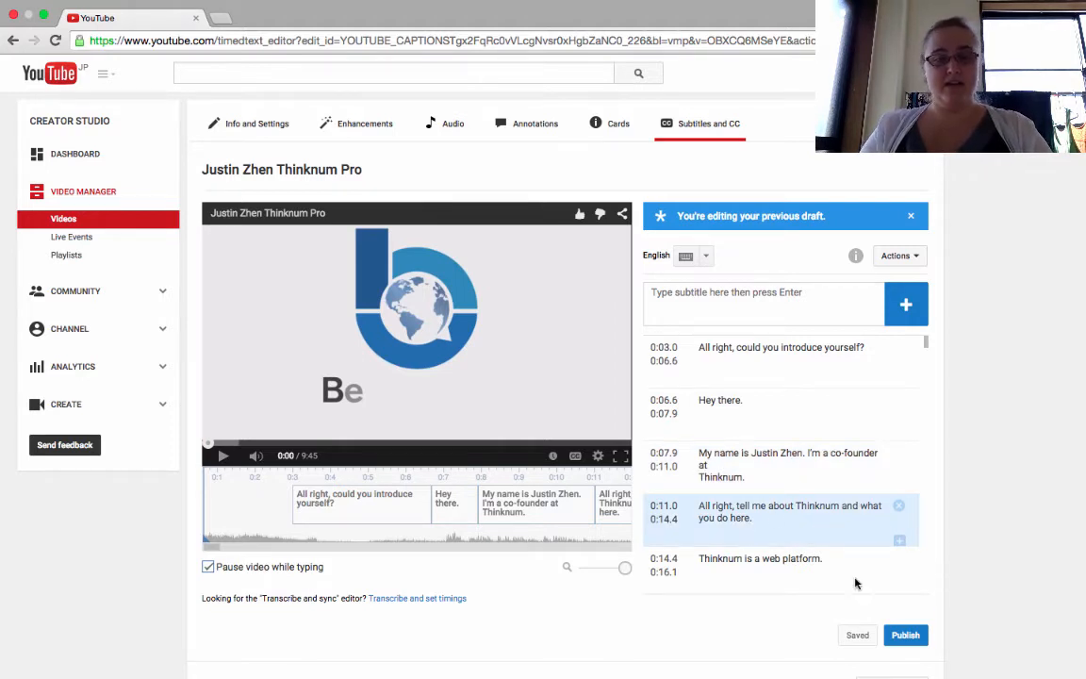
- Publish the timed English subtitles and open the published English track
click(905, 635)
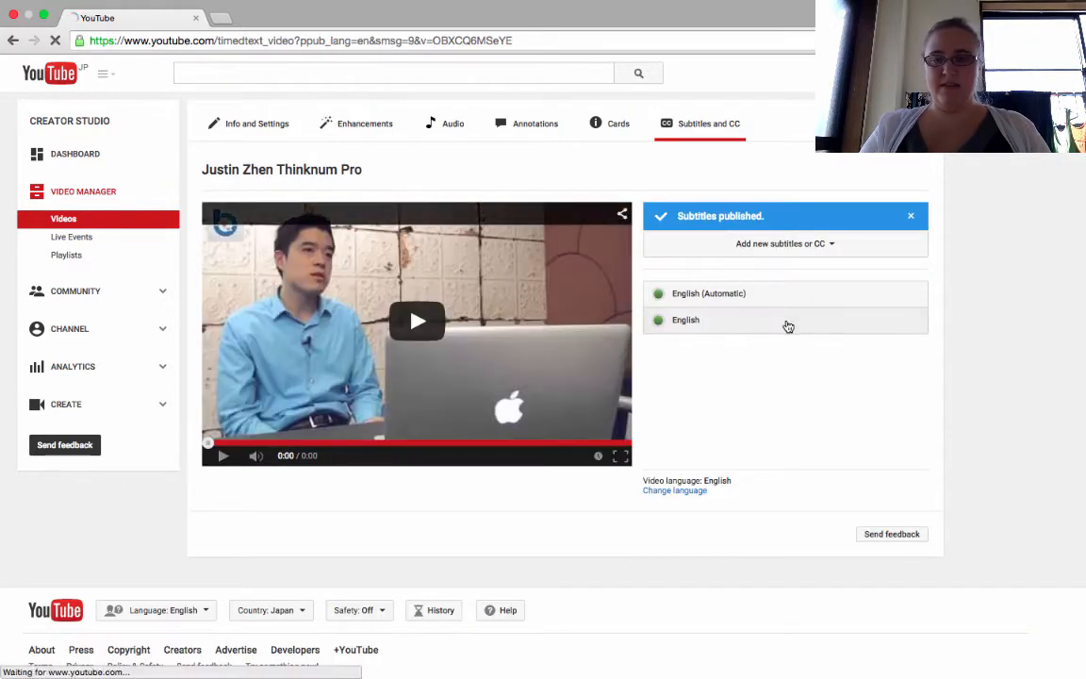
click(788, 326)
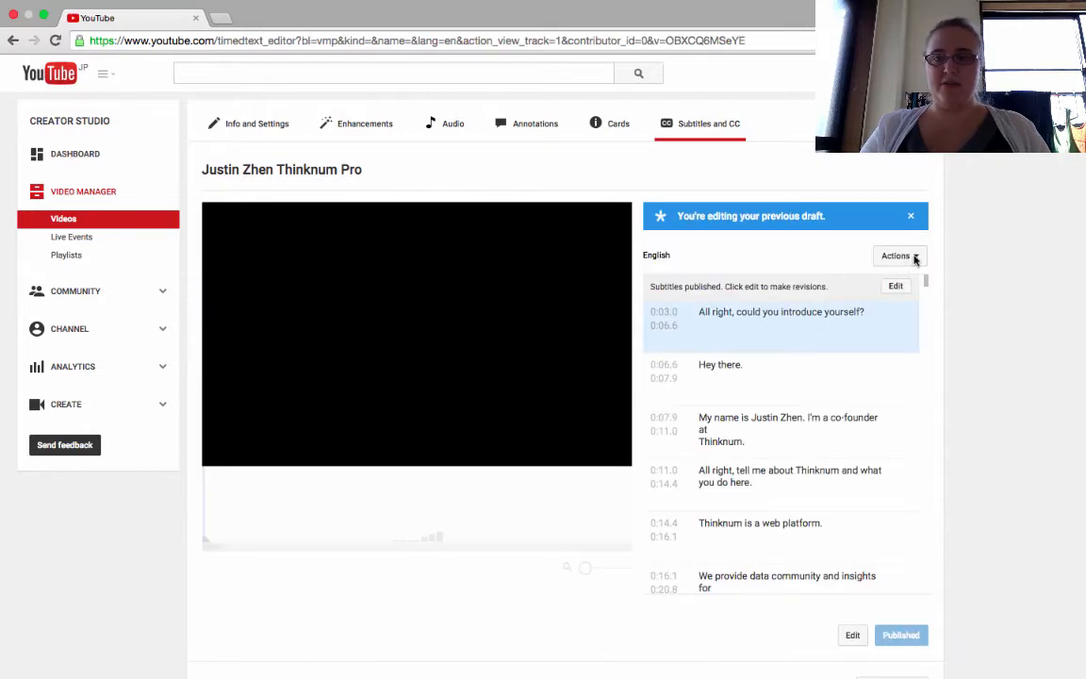
- Download the English subtitle track in .srt format and open the downloaded captions (1).srt file
click(914, 258)
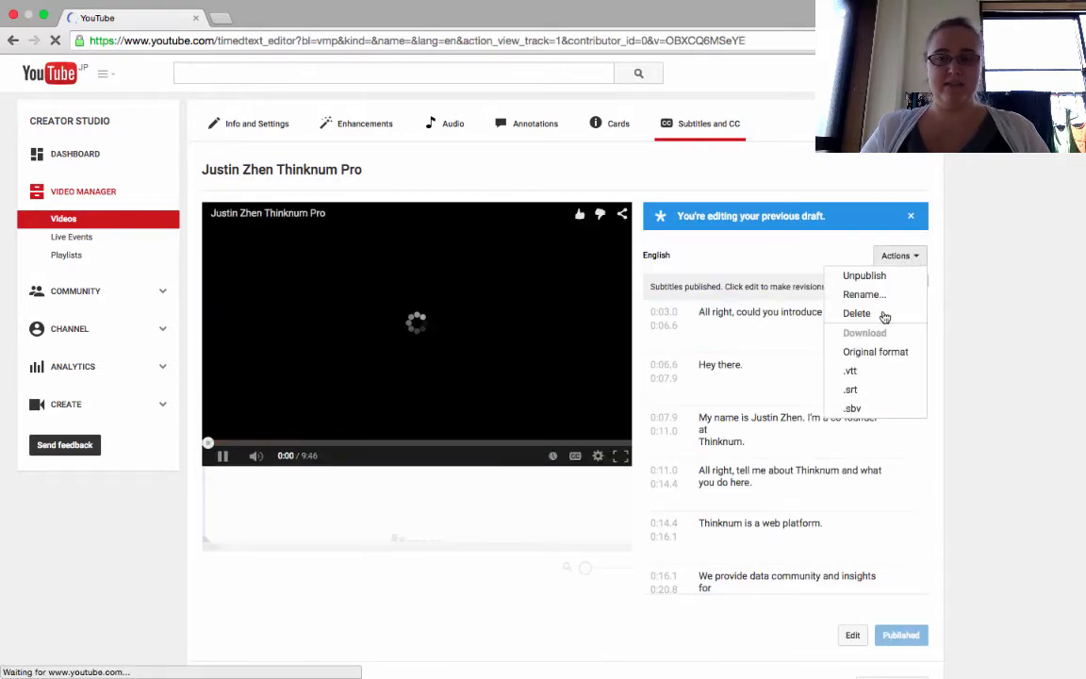
click(850, 389)
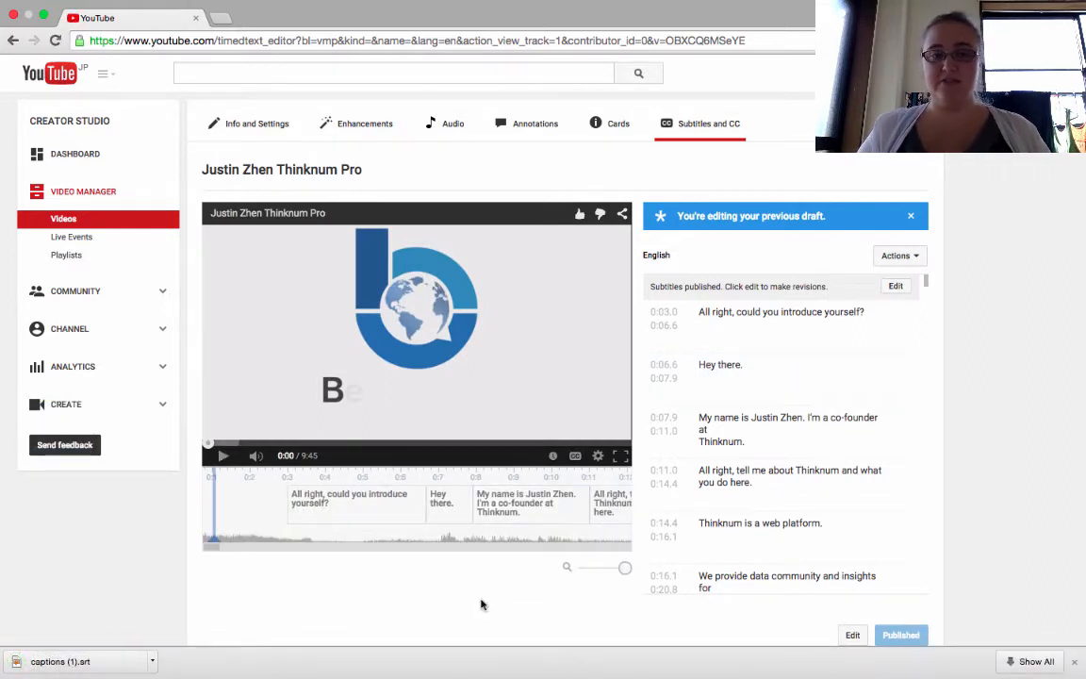
click(88, 666)
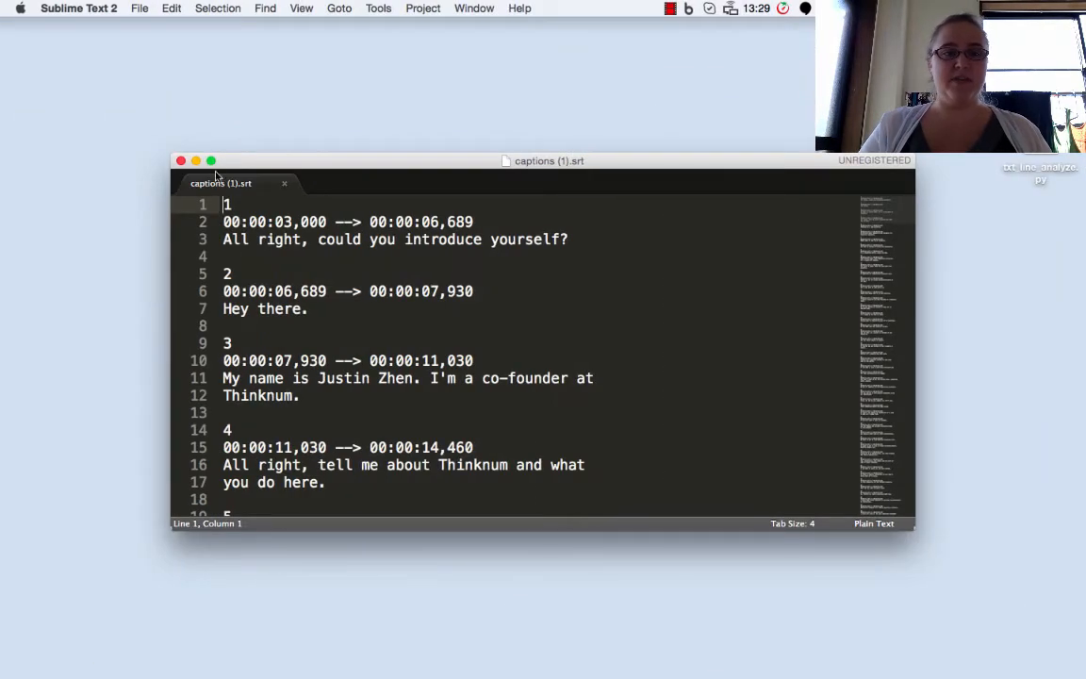
- Maximize the editor window and open Find and Replace with both previous search and replace entries cleared
click(211, 162)
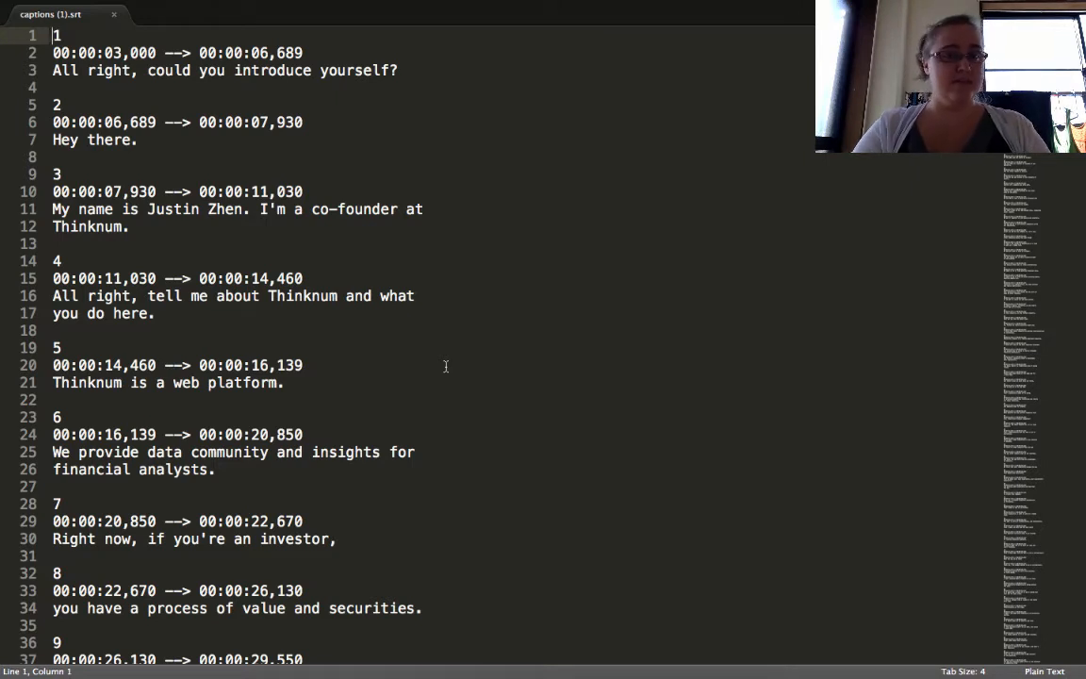
key(alt+super+f)
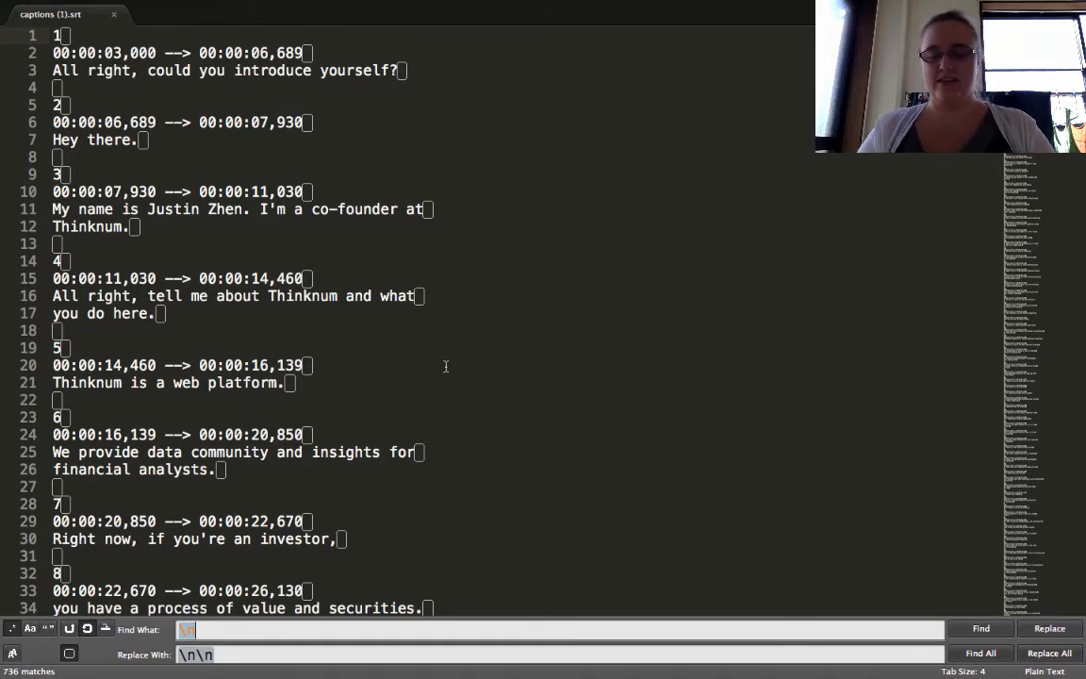
key(BackSpace)
key(BackSpace)
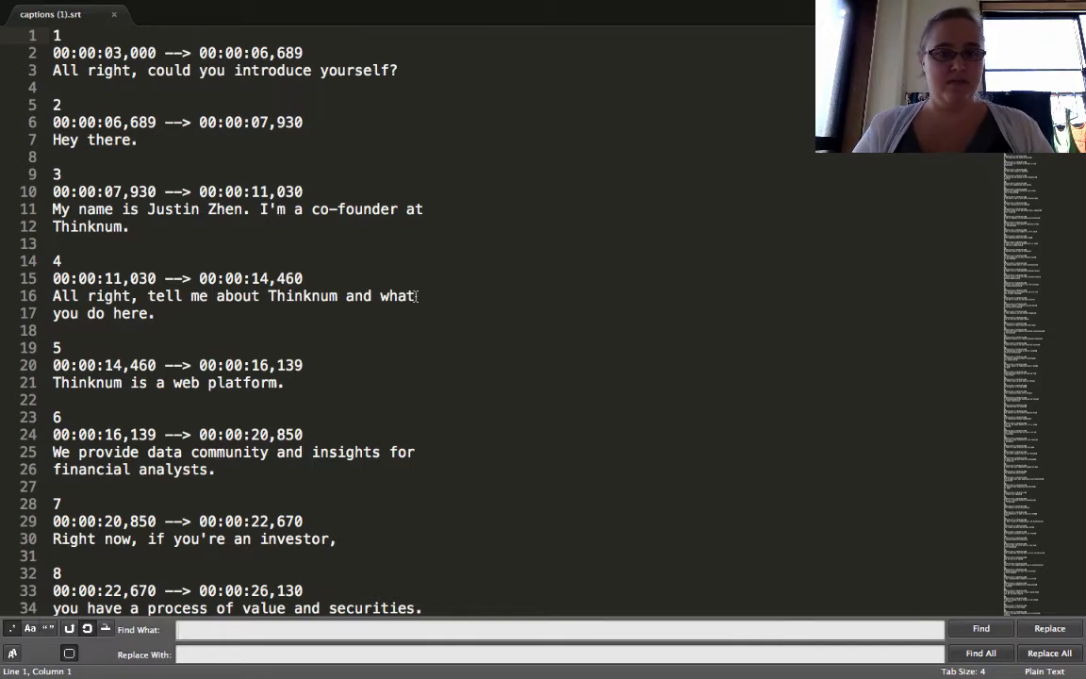
- Join wrapped subtitle lines by regex-replacing all ([a-z])(\n)([a-z]) matches with \1 \3
click(424, 295)
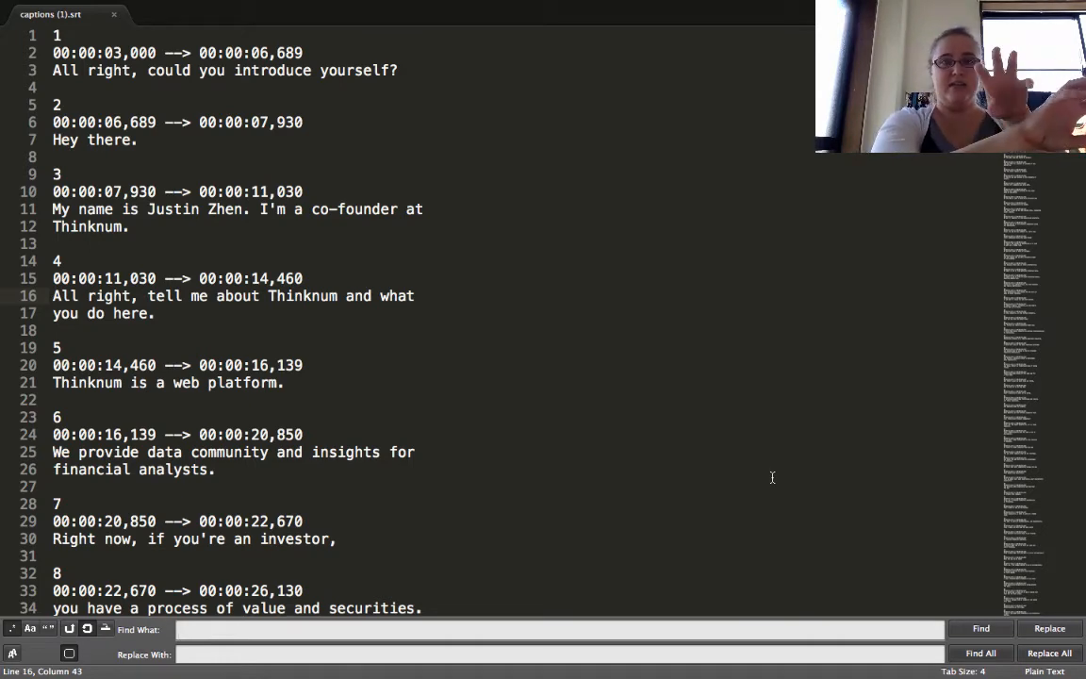
text(()()())
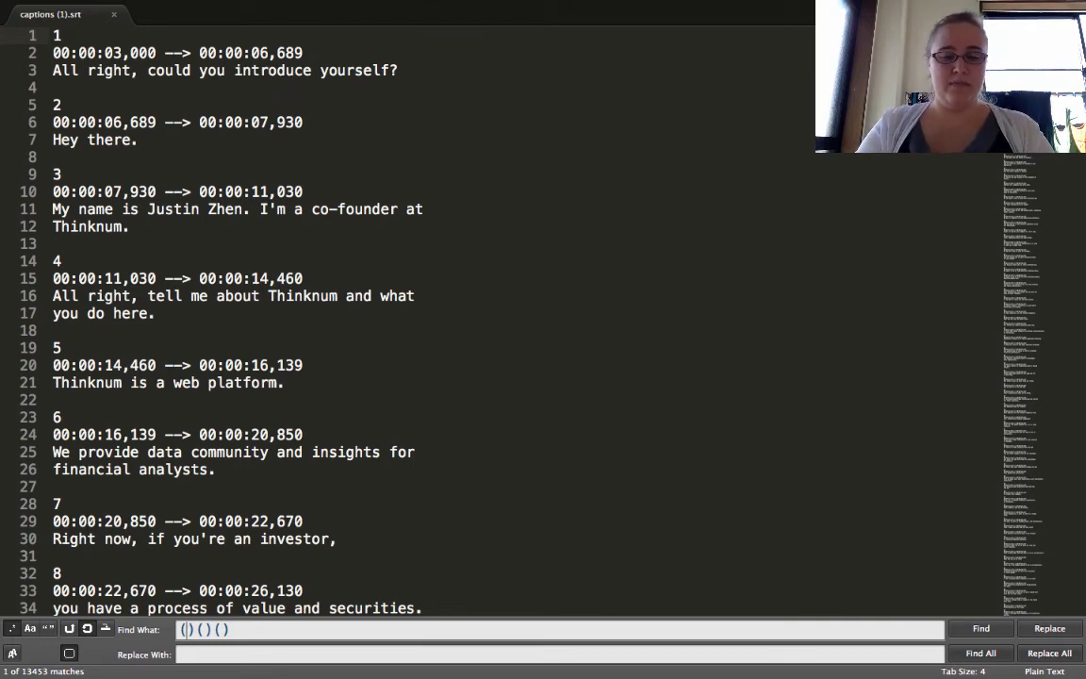
text([a-z)
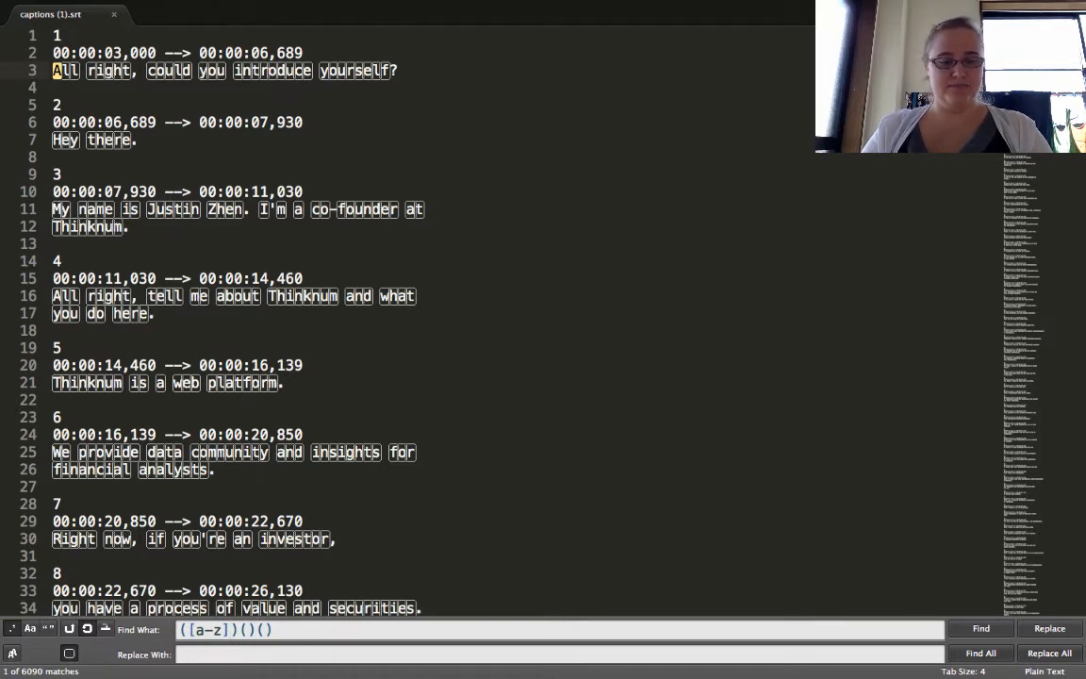
key(Right)
key(Right)
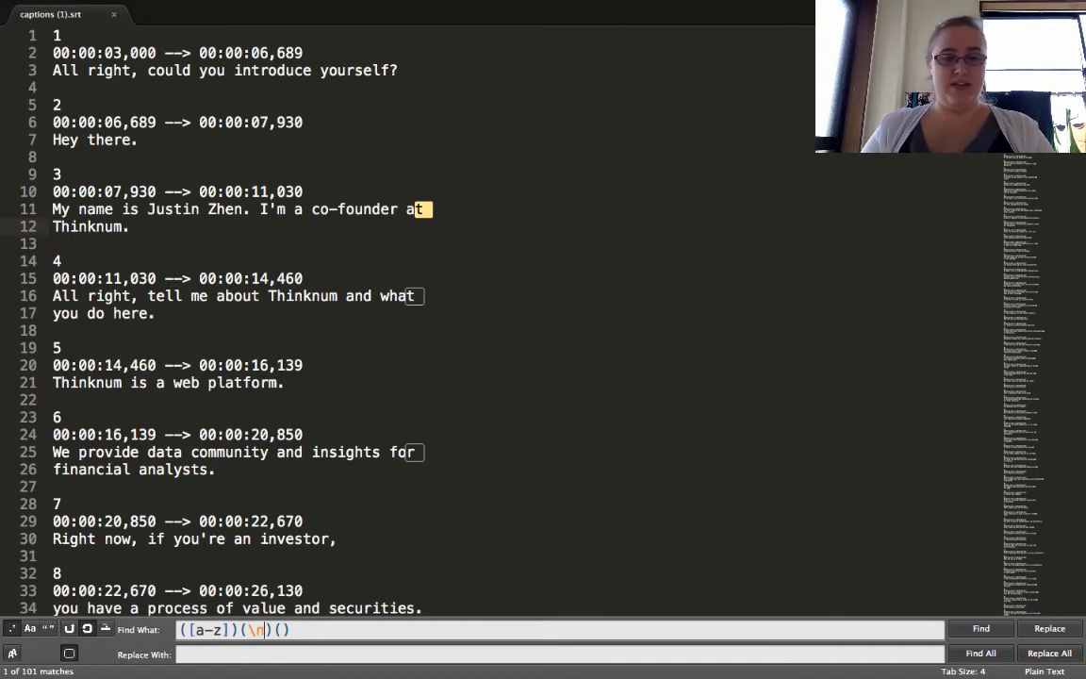
key(Right)
key(Right)
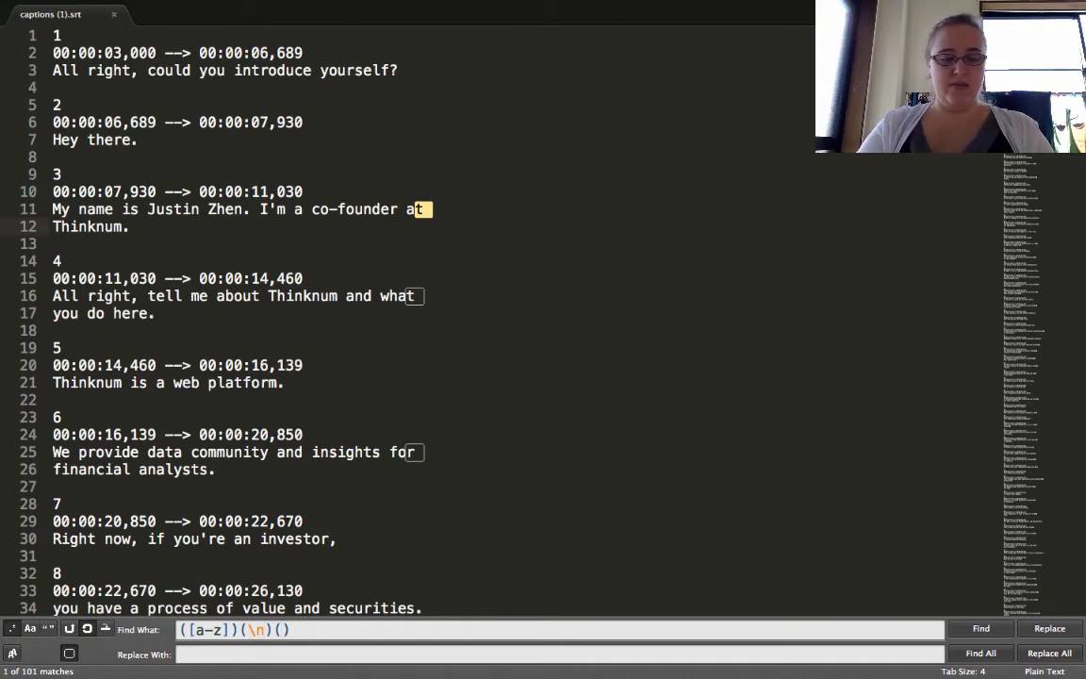
text([a-z])
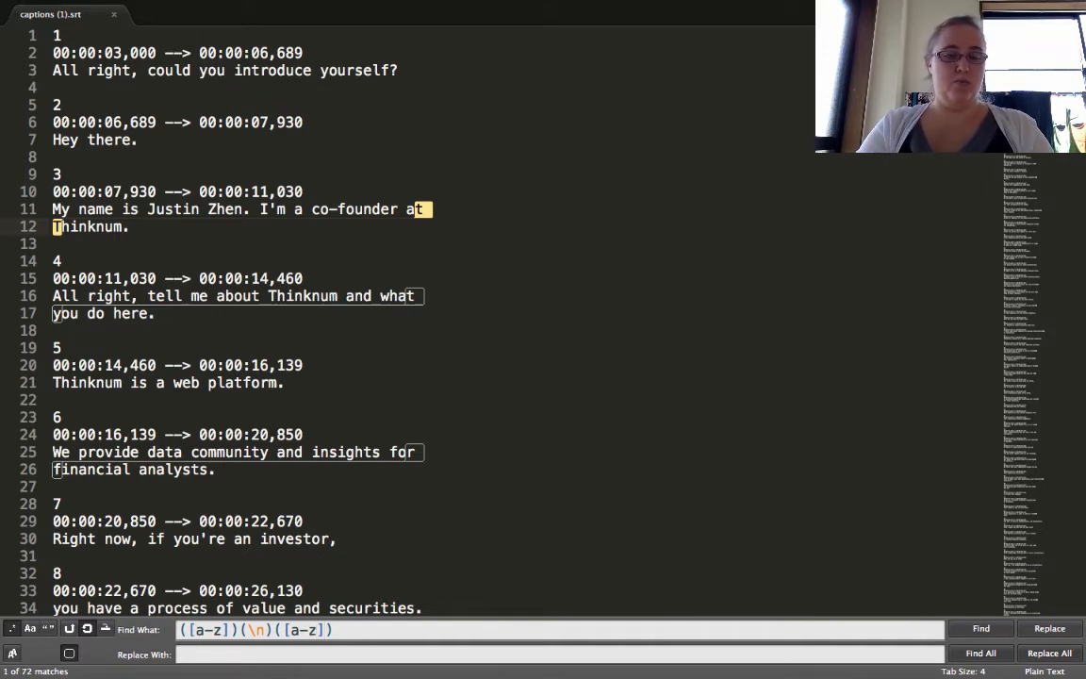
text(1-9)
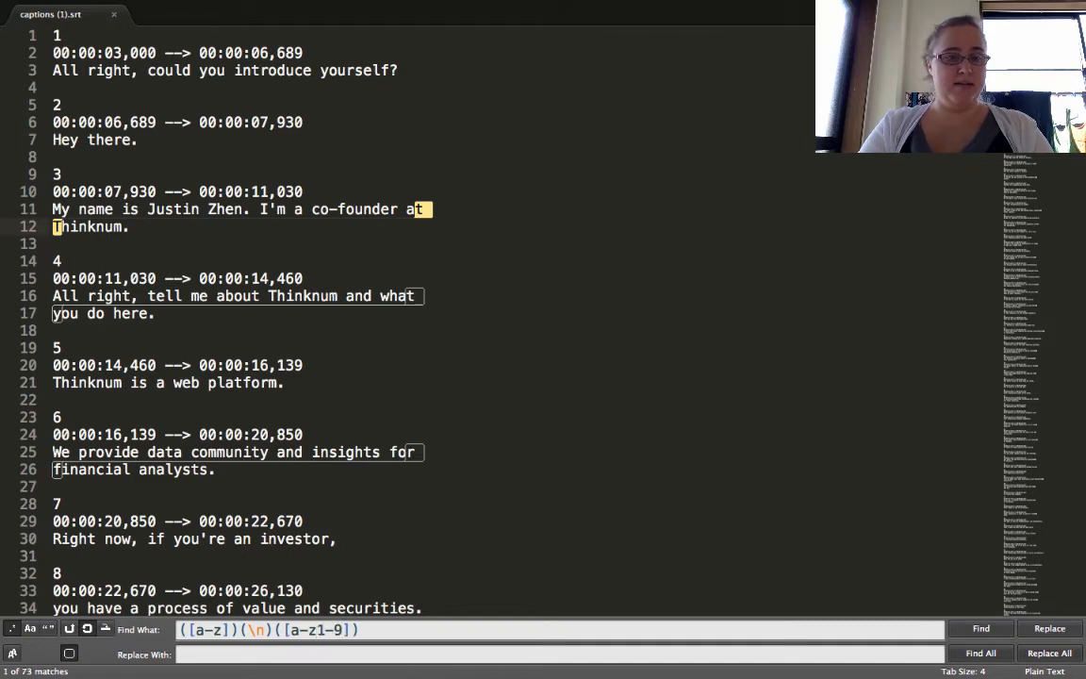
key(BackSpace)
key(BackSpace)
key(BackSpace)
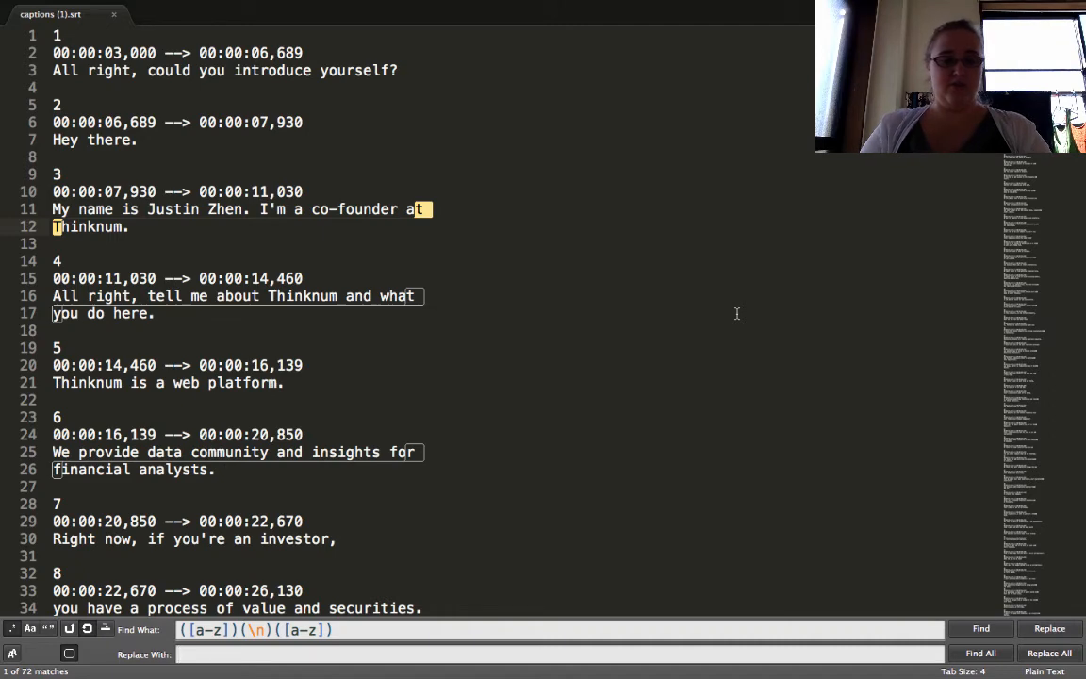
text(\1)
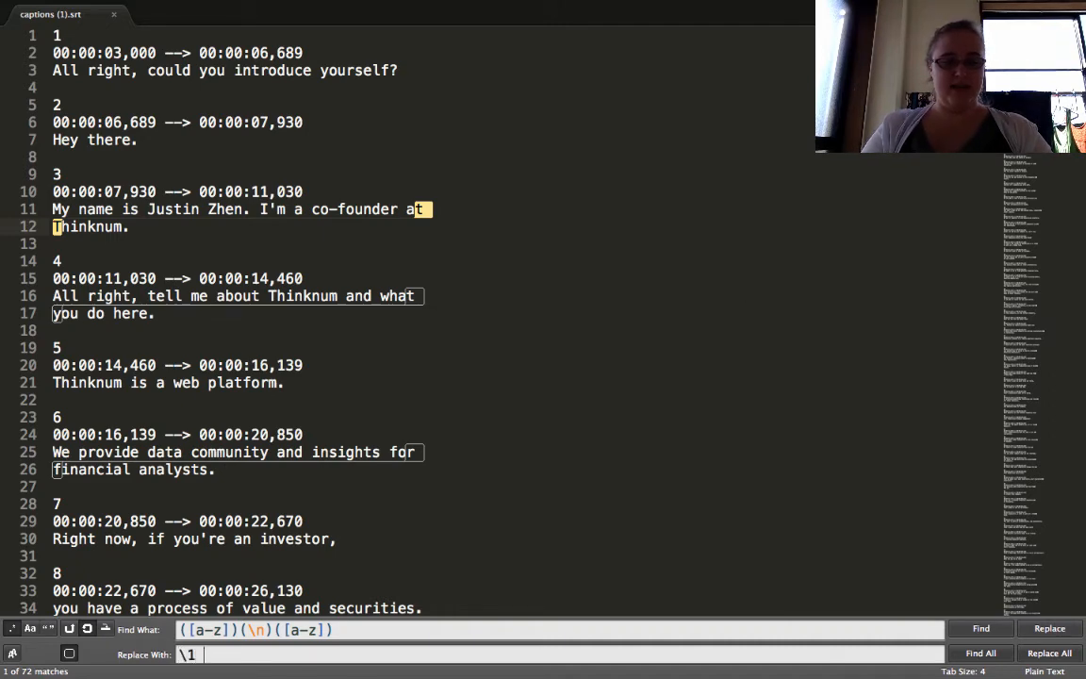
text( \3)
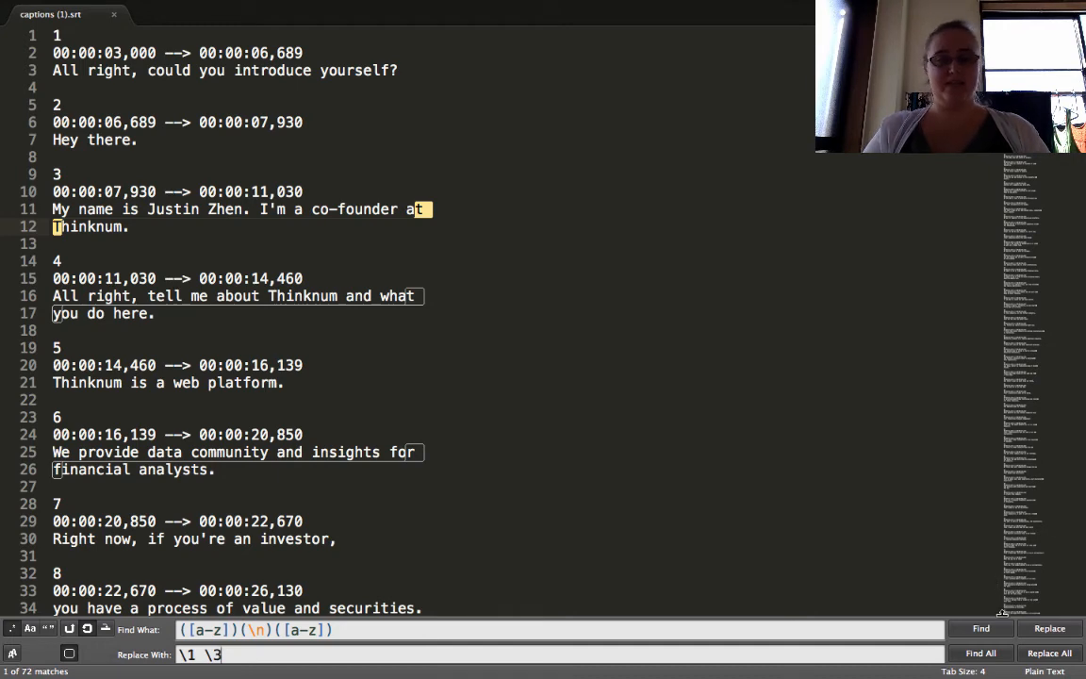
click(1038, 654)
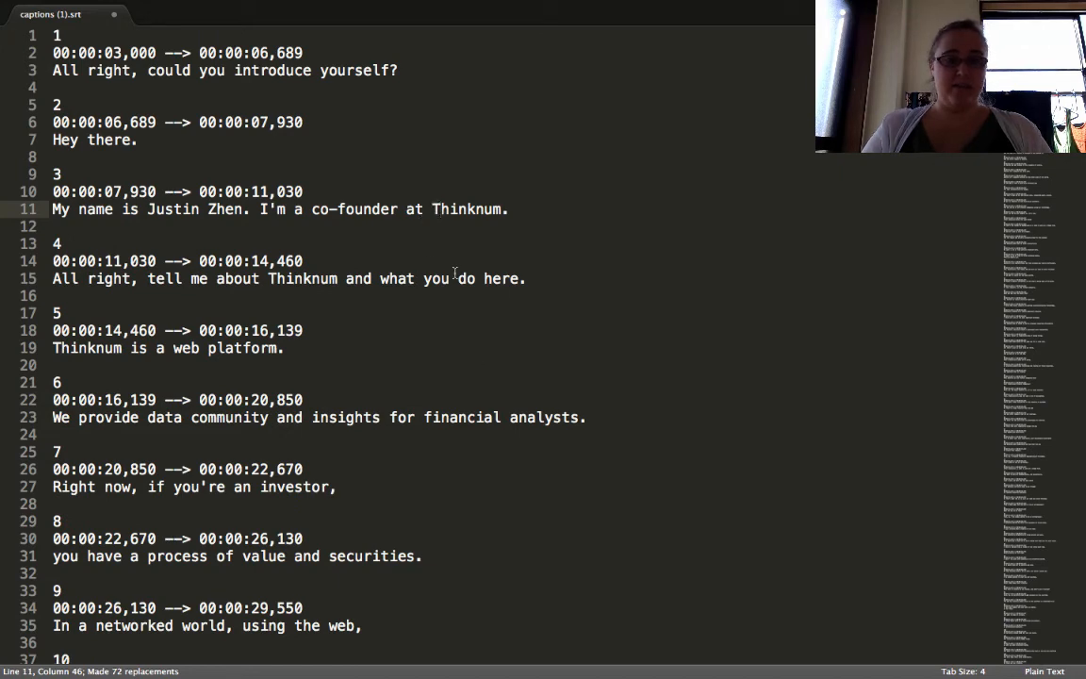
- Review the merged subtitles down to the last cue number and compare it with the spreadsheet's last English transcript row
scroll(475, 447, down, 20)
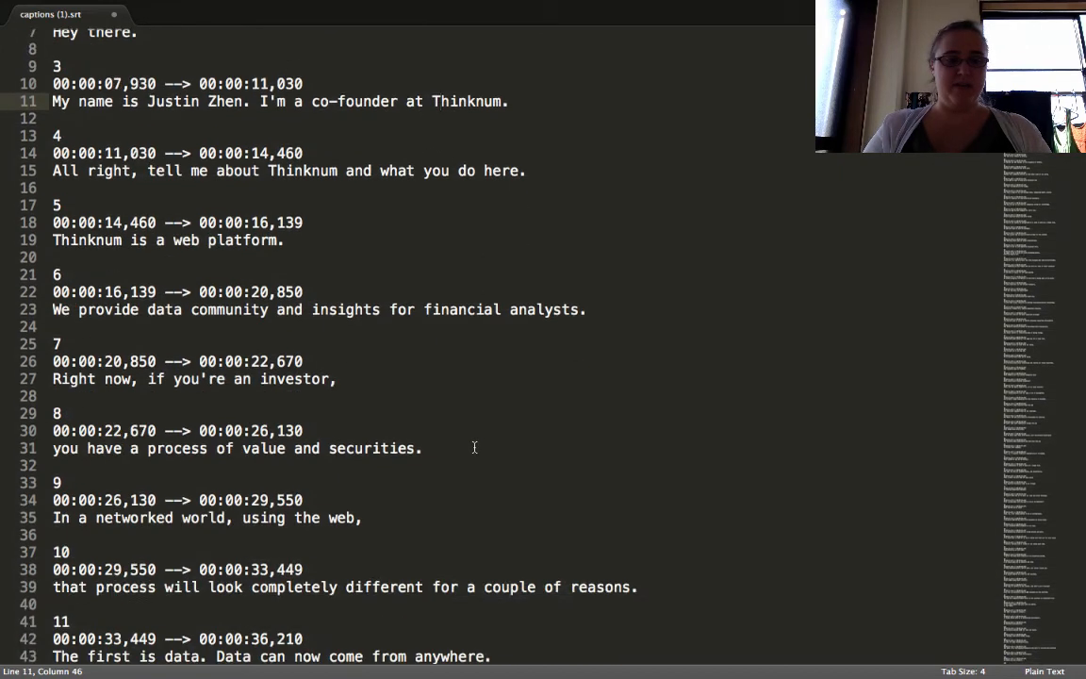
scroll(475, 447, down, 20)
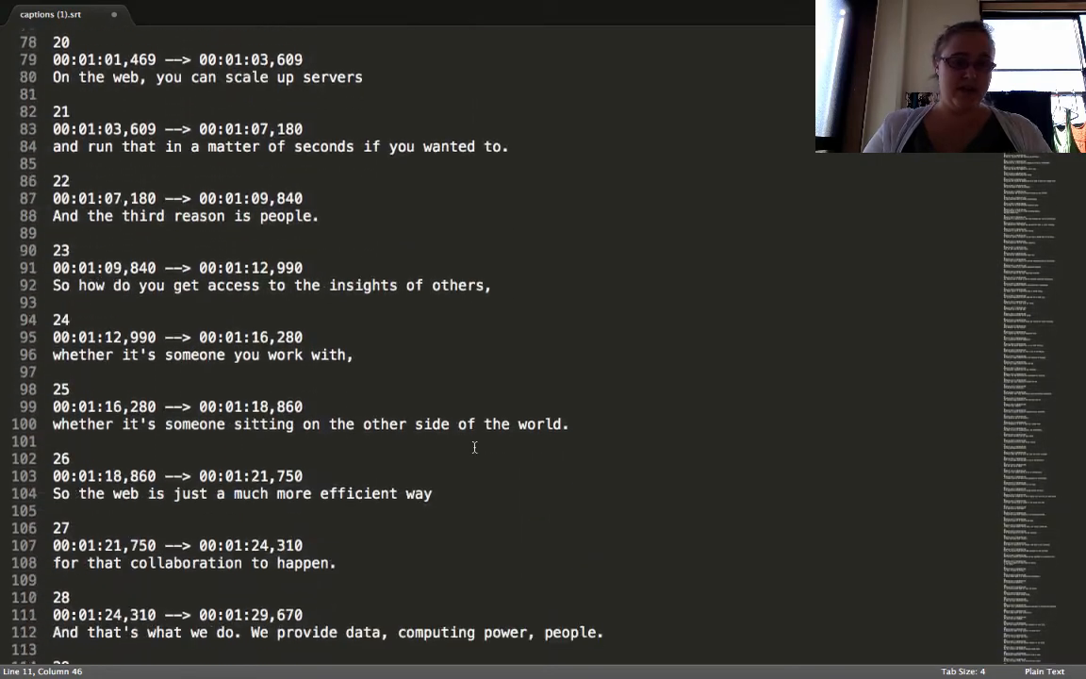
scroll(474, 447, down, 20)
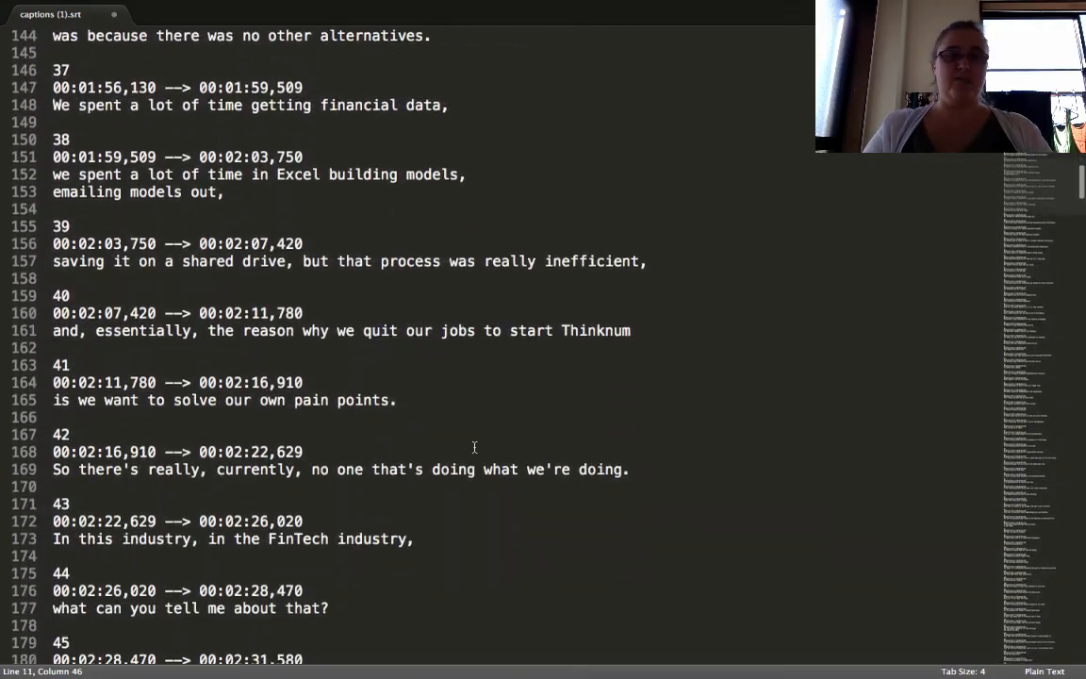
scroll(474, 447, down, 20)
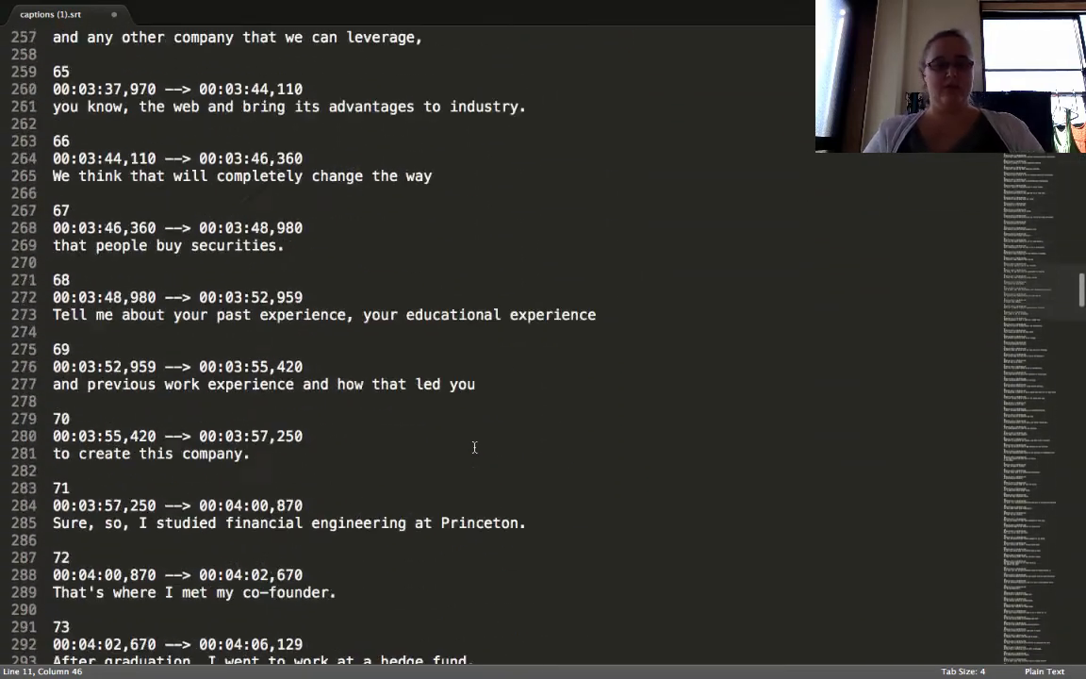
scroll(474, 447, down, 20)
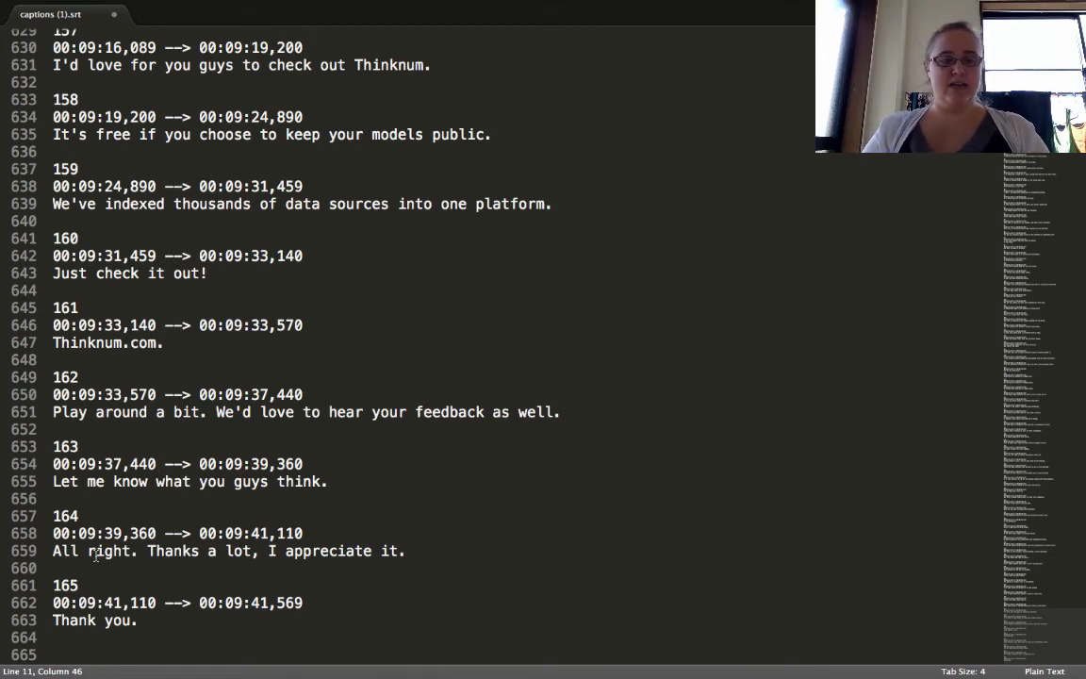
double_click(67, 583)
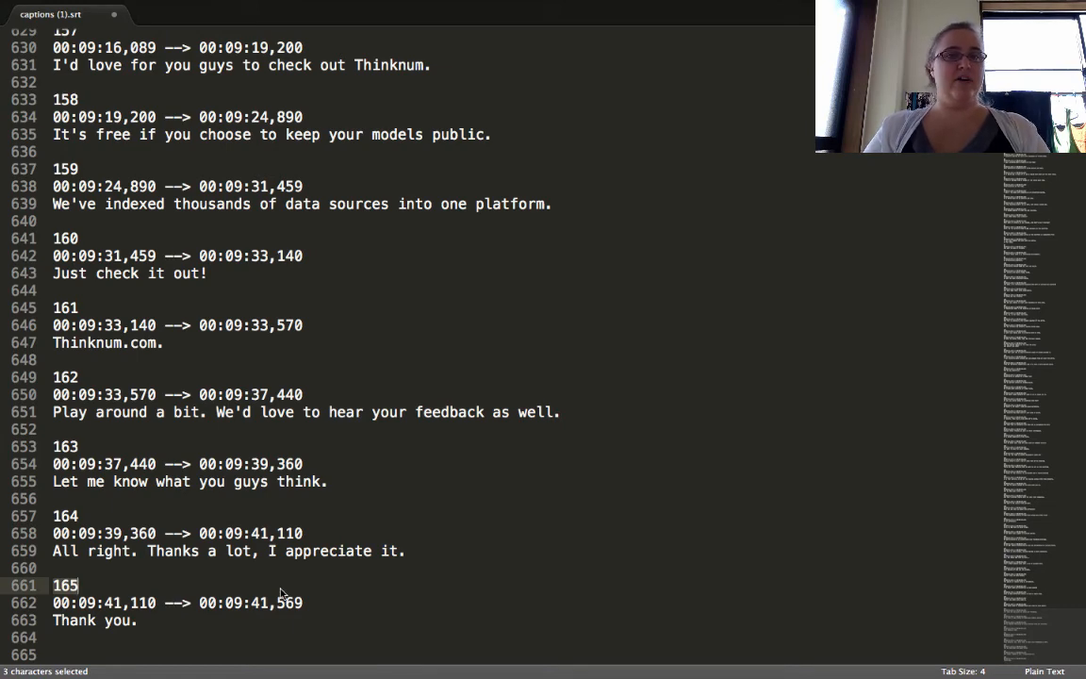
key(ctrl+Up)
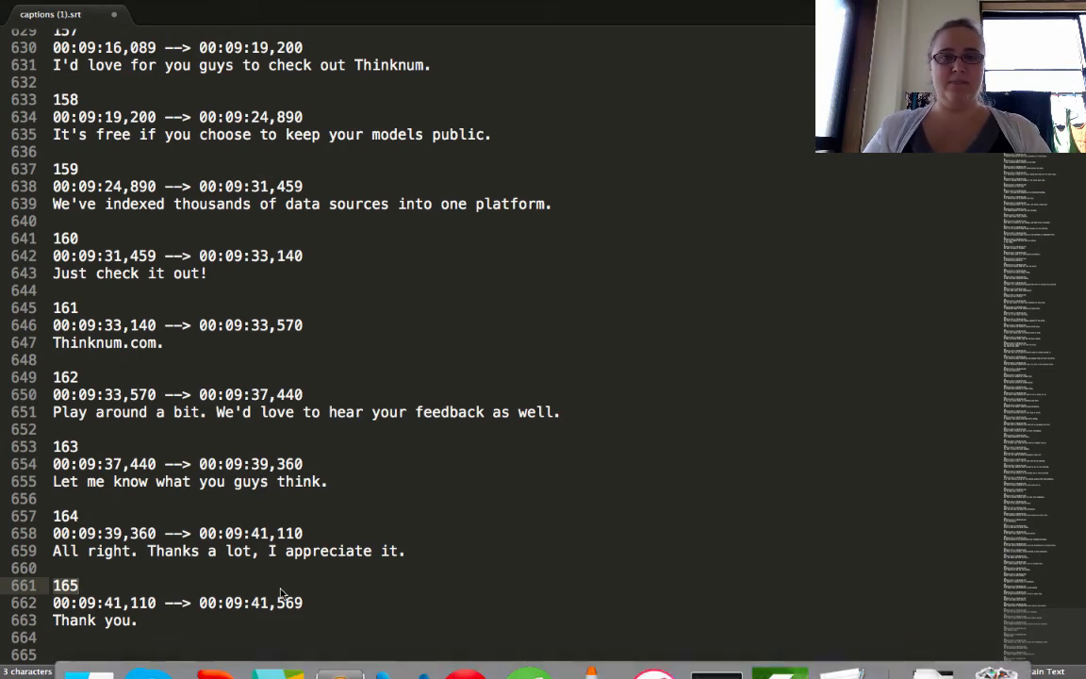
click(650, 47)
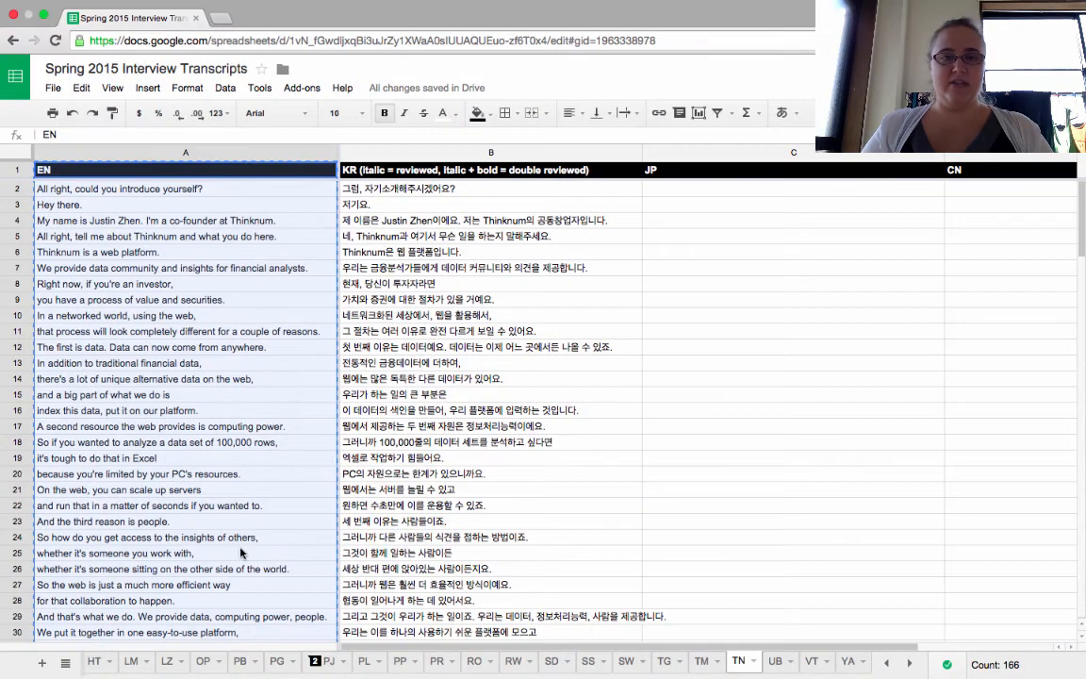
scroll(242, 554, down, 20)
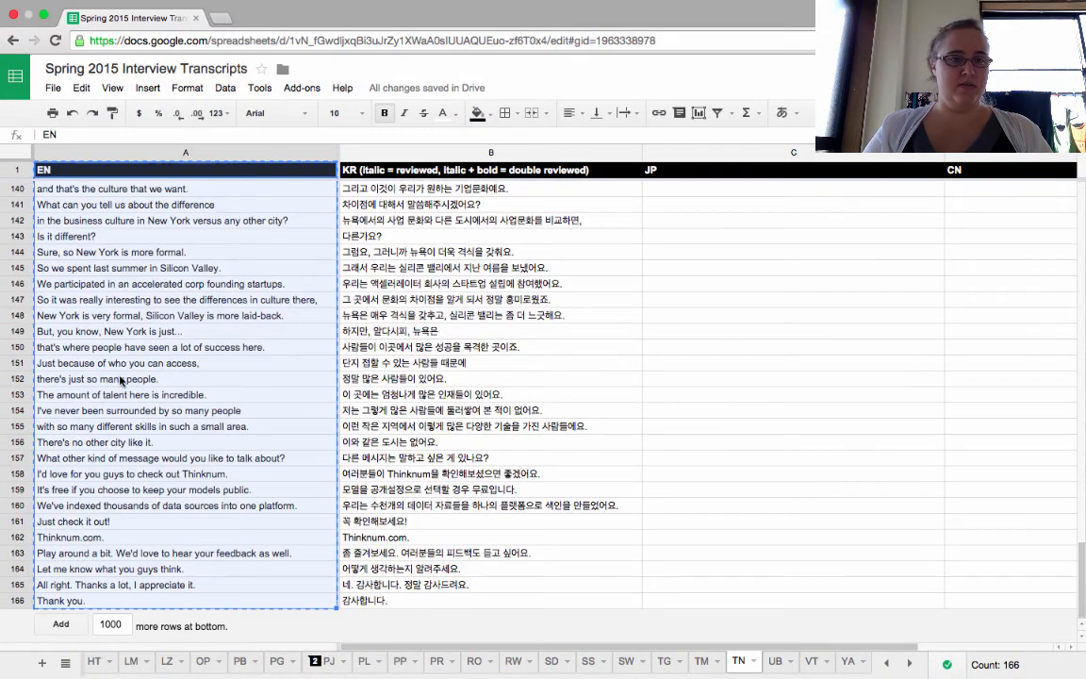
click(17, 602)
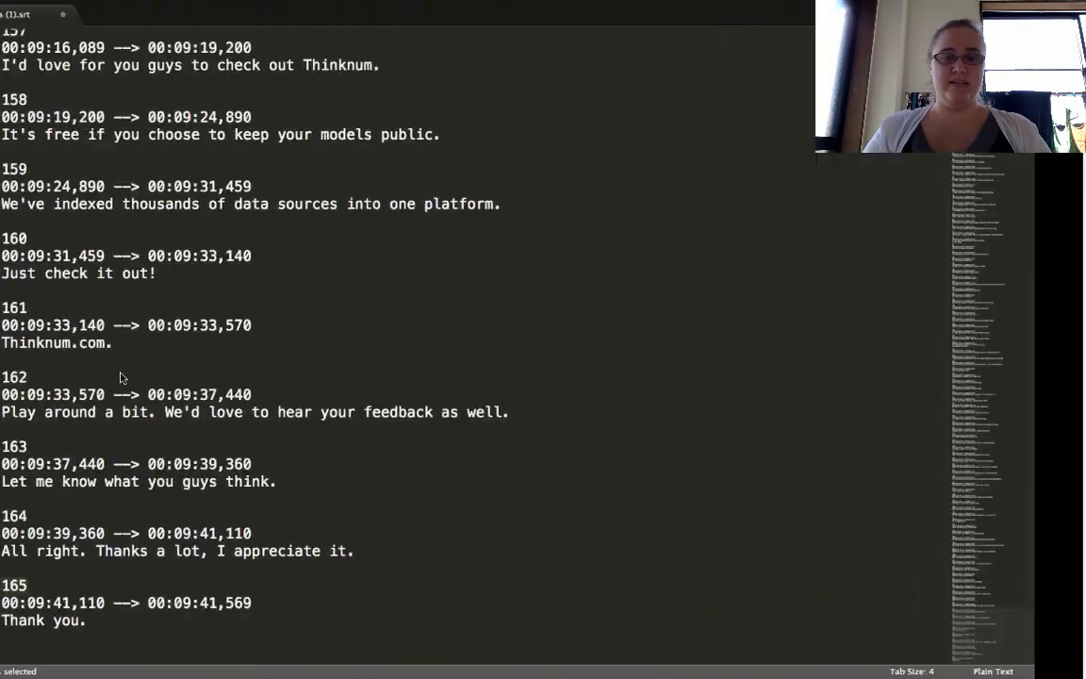
- Save the edited captions (1).srt file and dismiss the license purchase prompt
click(219, 364)
scroll(219, 369, up, 20)
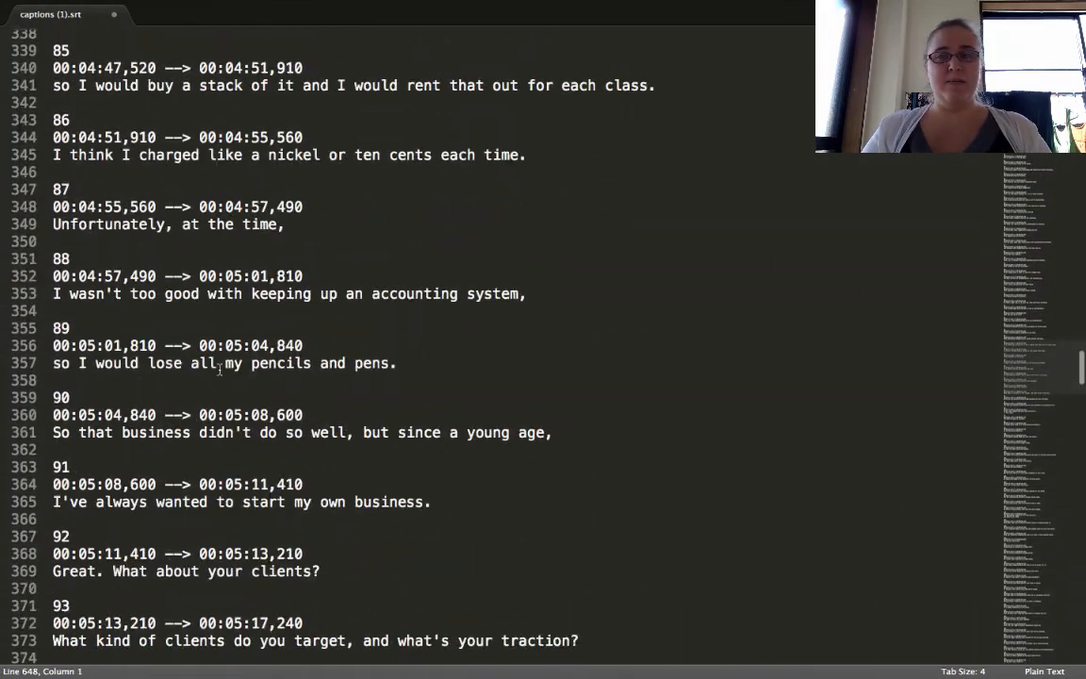
scroll(219, 369, up, 17)
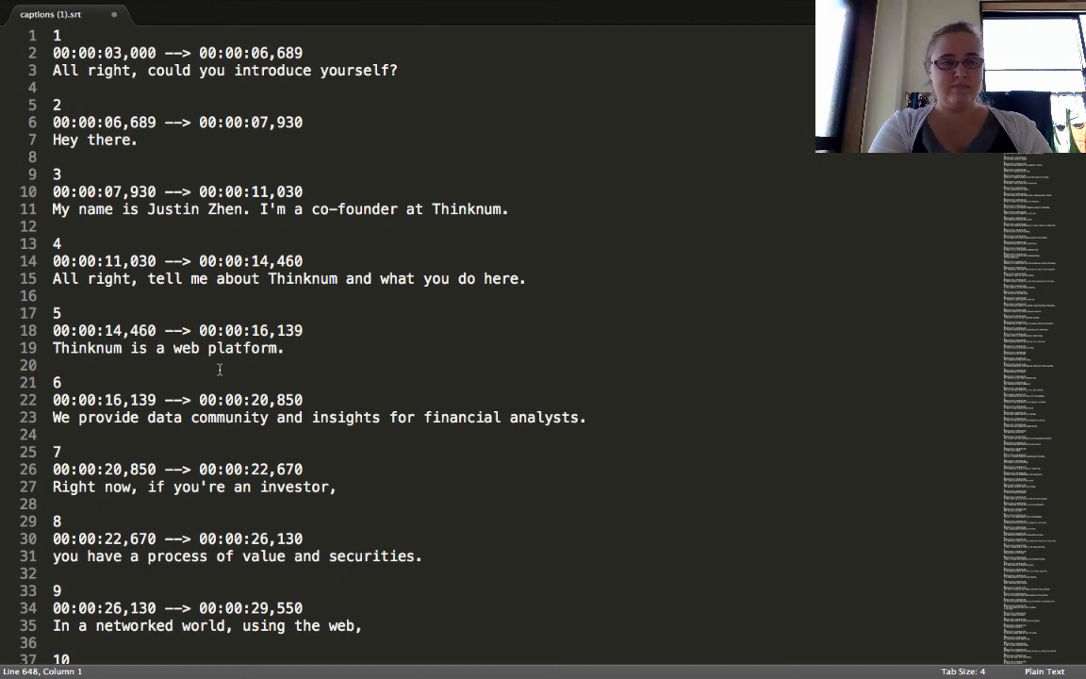
key(super+s)
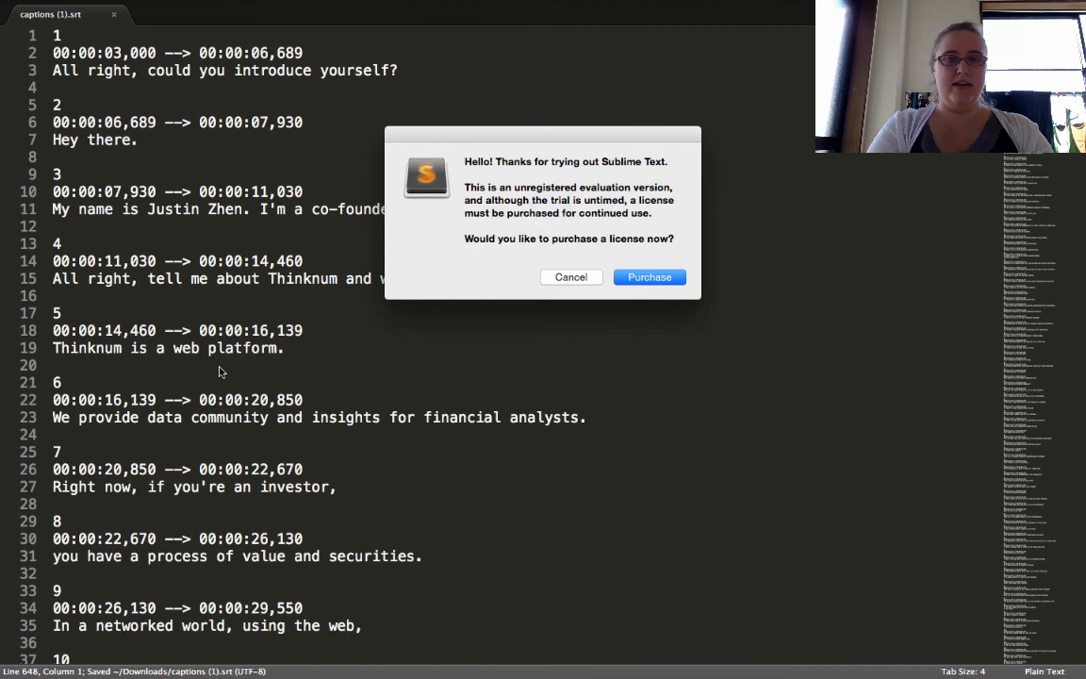
click(571, 276)
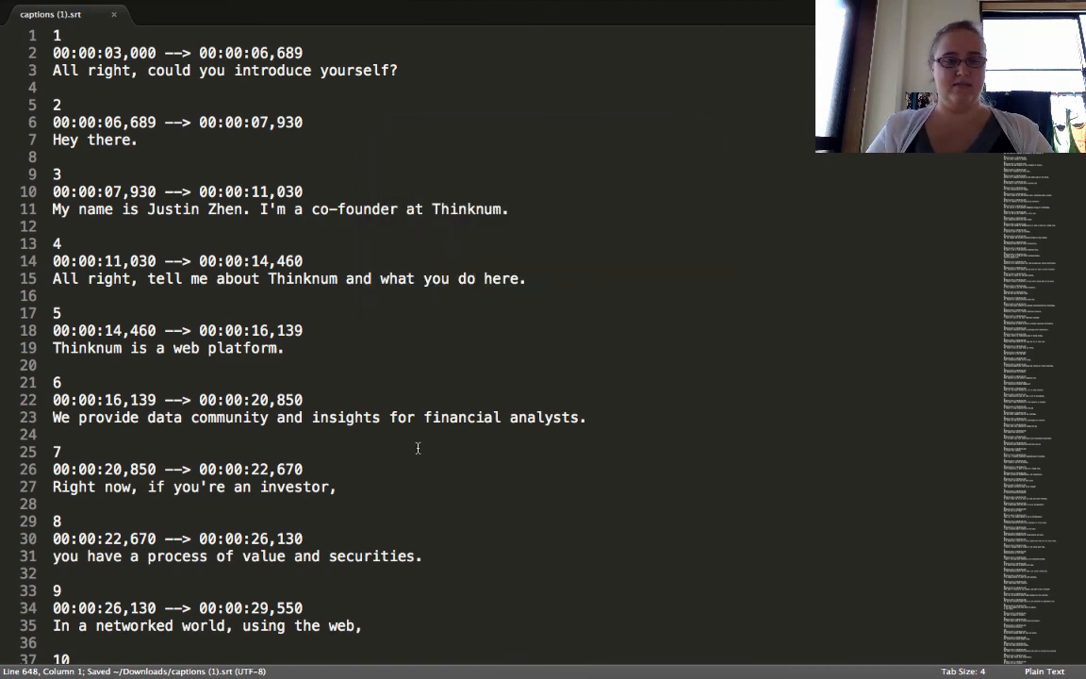